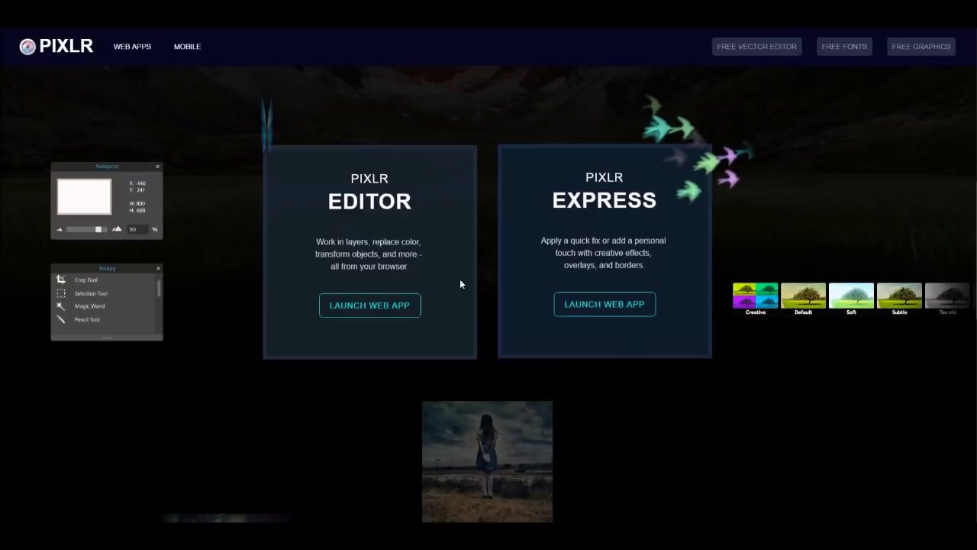
Step: Launch Pixlr Editor with Flash enabled and open the image Decoracion-de-unas-vinotinto from the computer
click(368, 304)
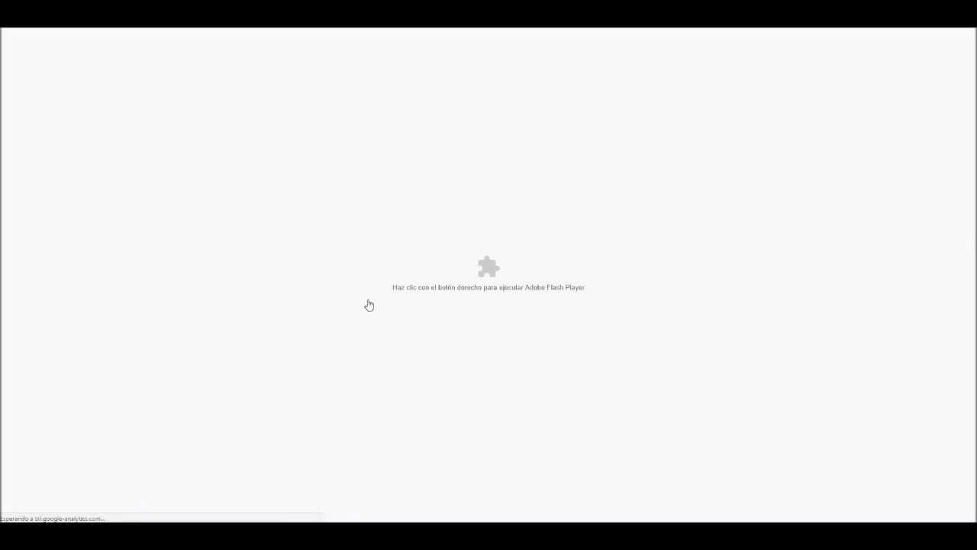
click(535, 294)
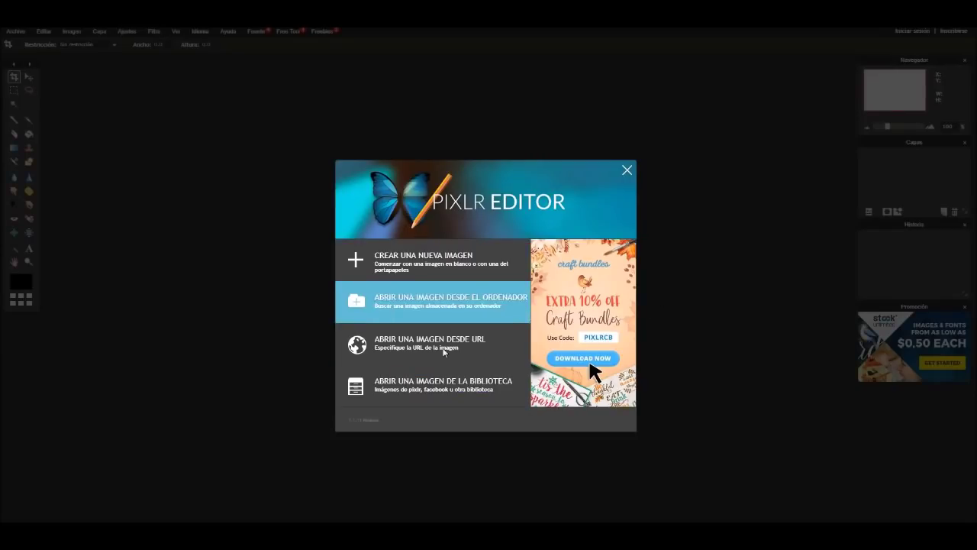
click(429, 305)
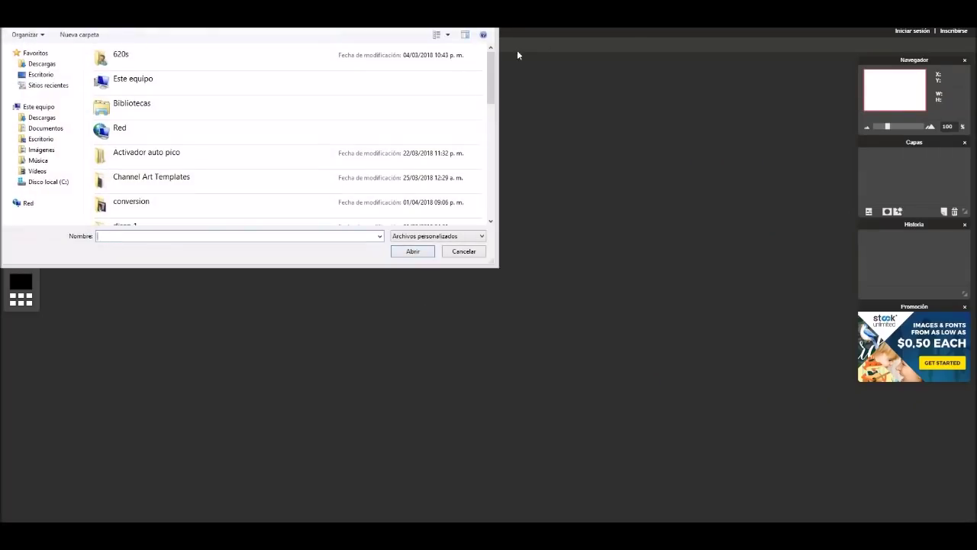
drag(491, 76, 501, 181)
click(154, 141)
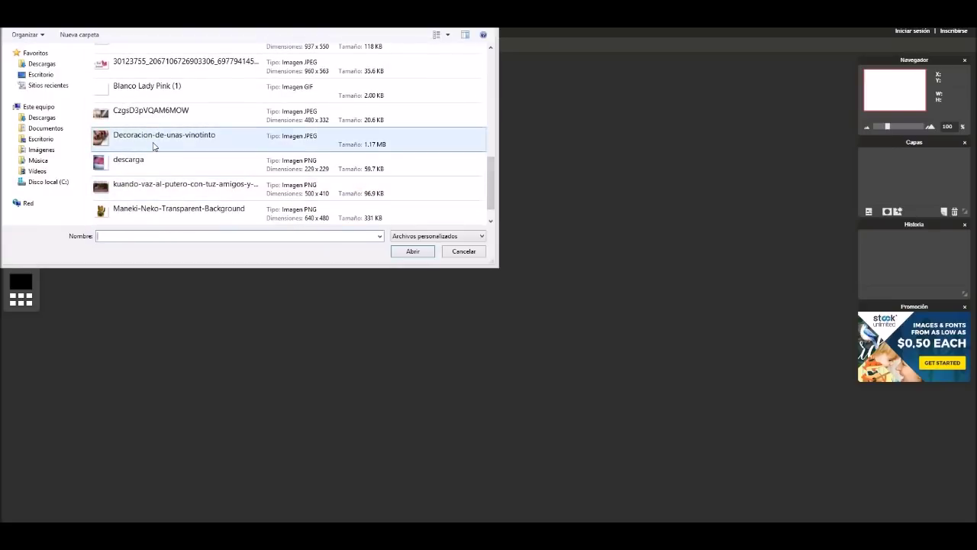
click(412, 255)
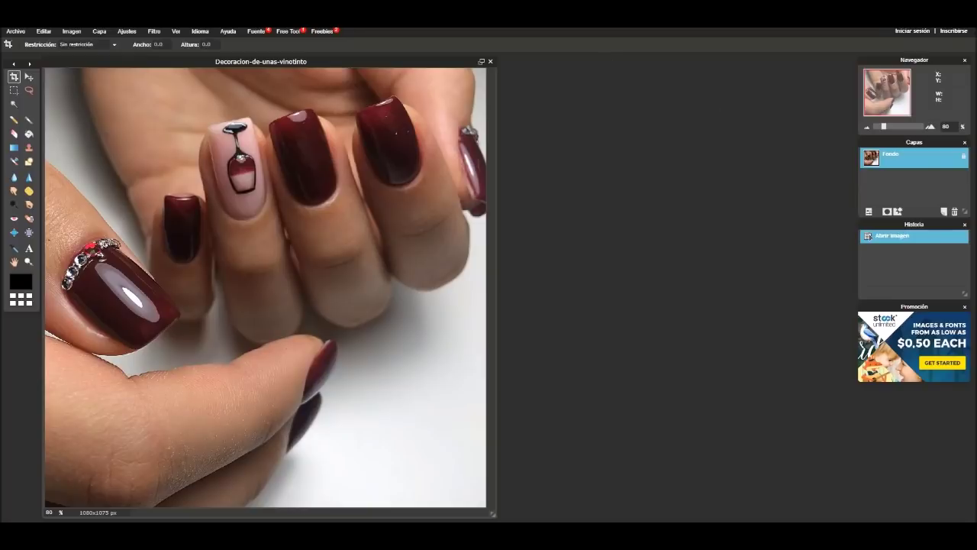
click(101, 36)
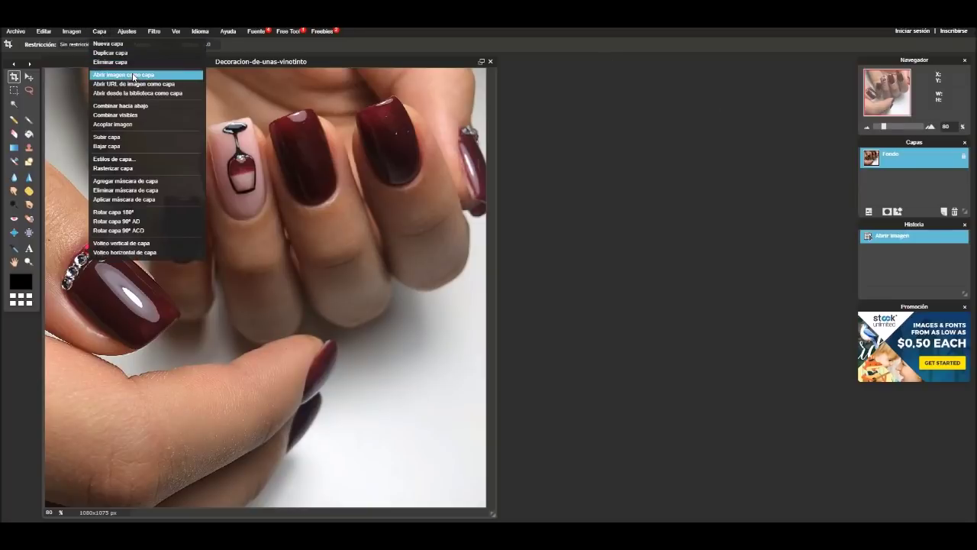
click(134, 75)
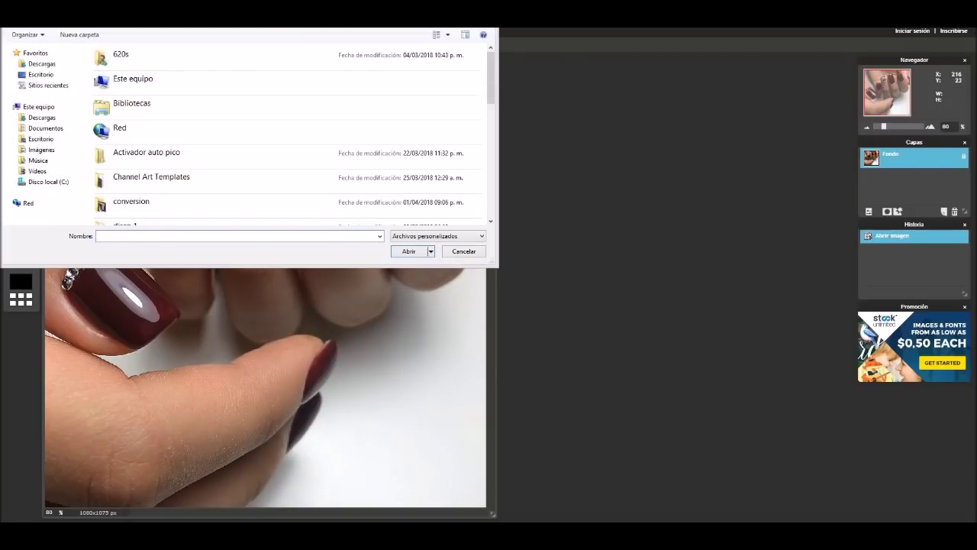
key(Escape)
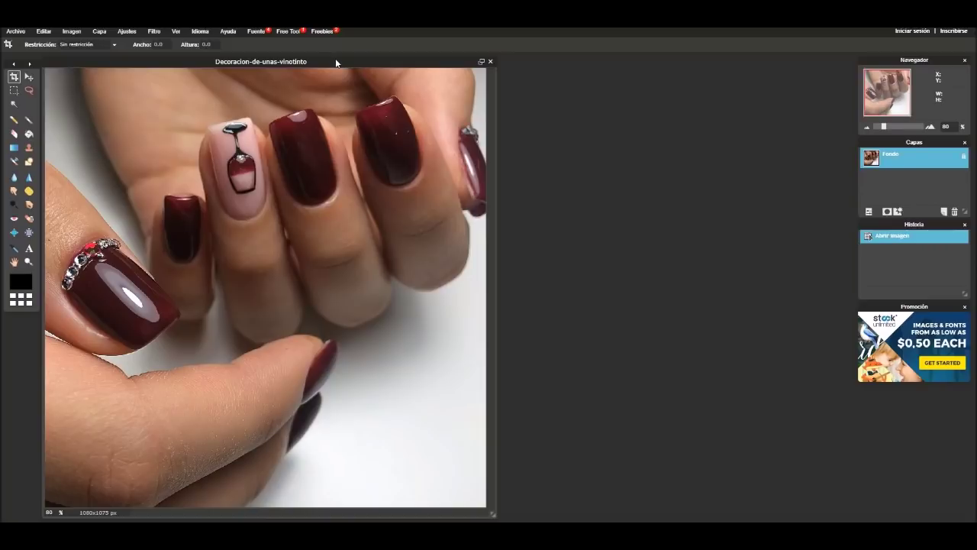
click(99, 34)
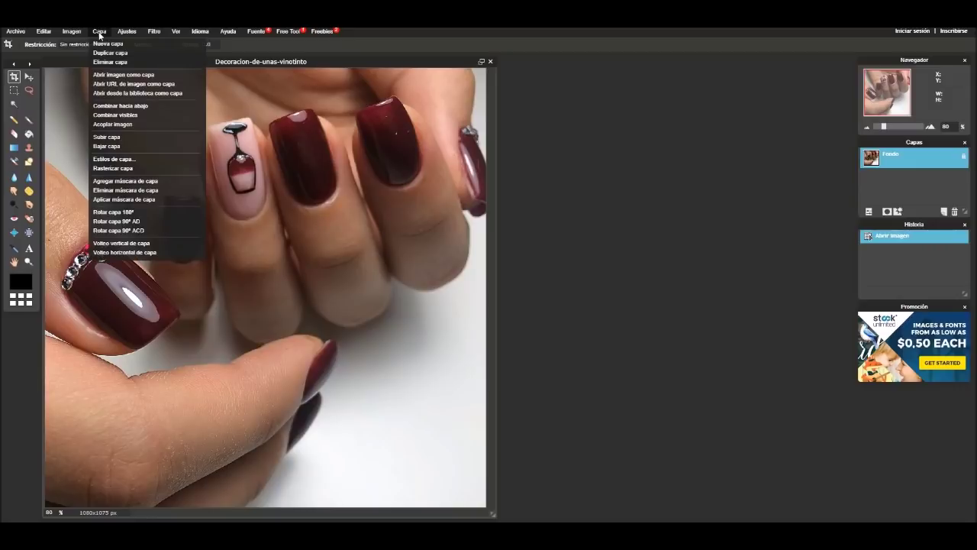
click(120, 77)
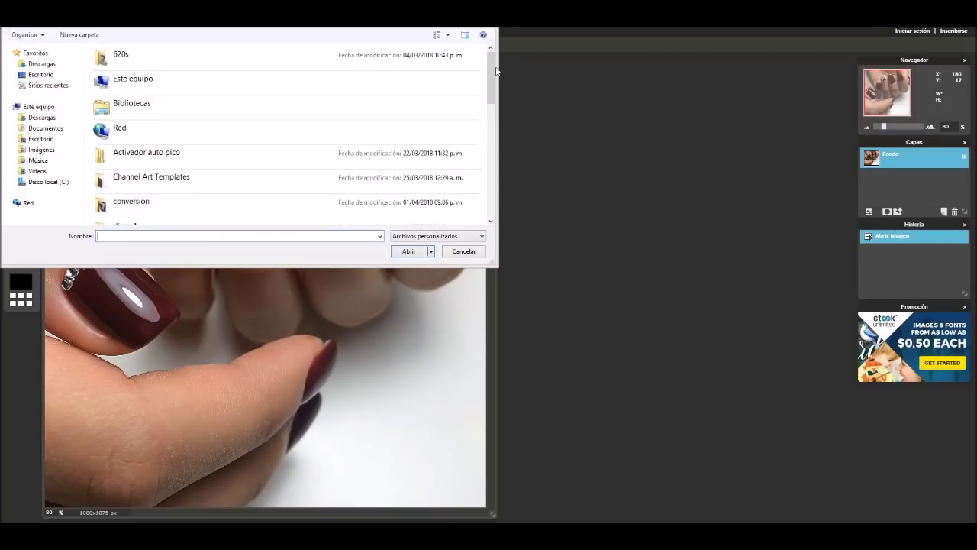
drag(496, 71, 502, 159)
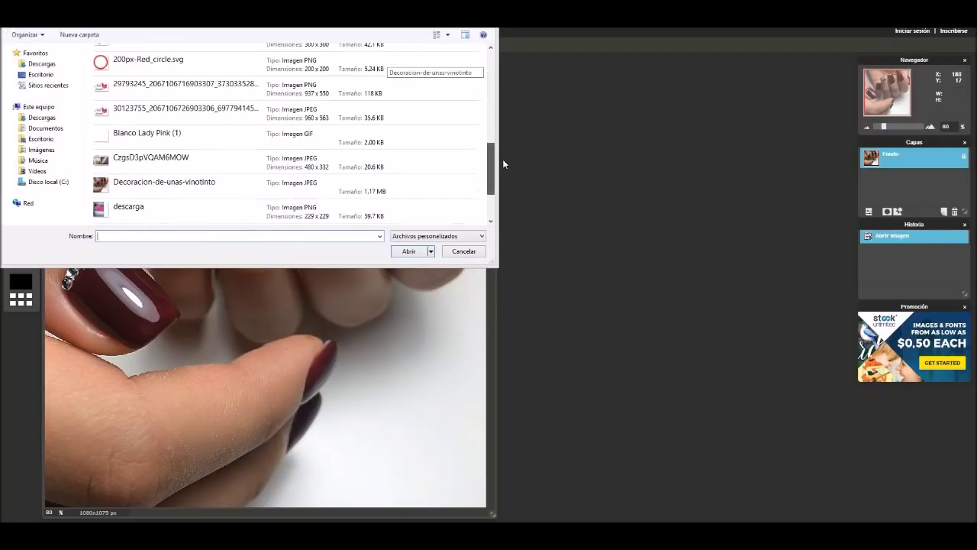
click(205, 90)
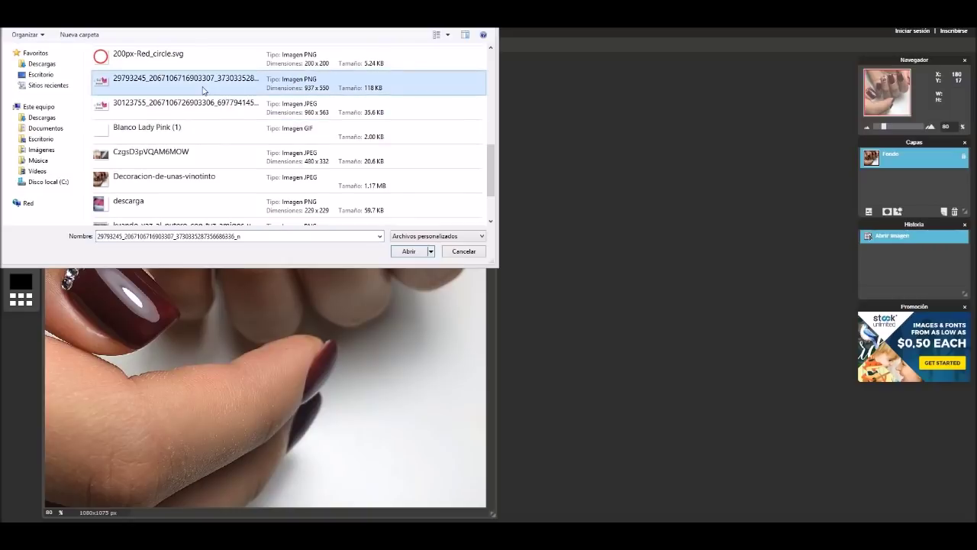
click(409, 252)
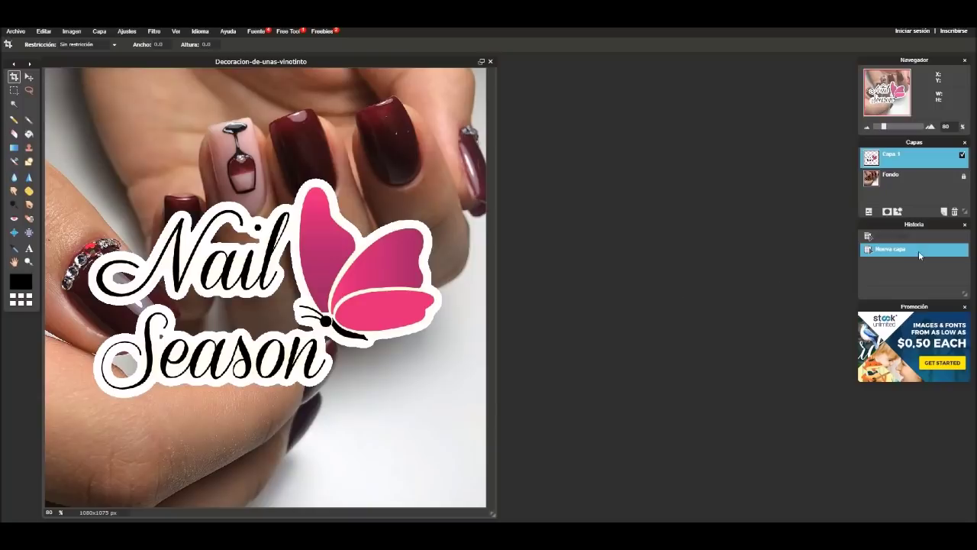
click(885, 180)
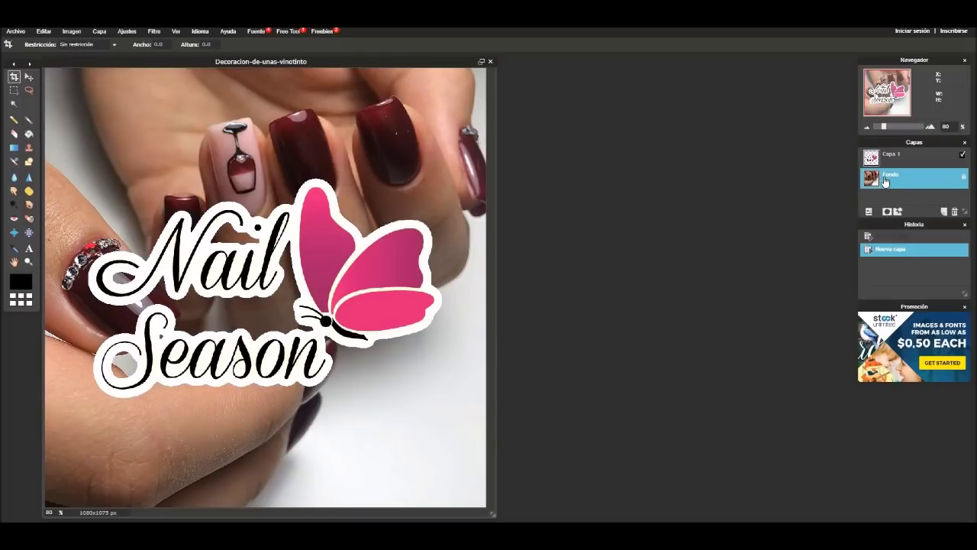
click(890, 161)
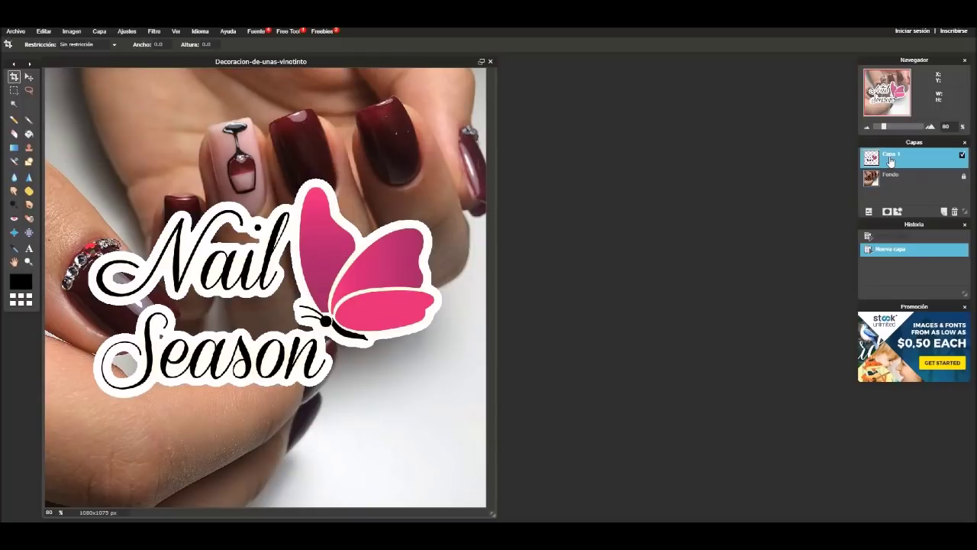
click(892, 180)
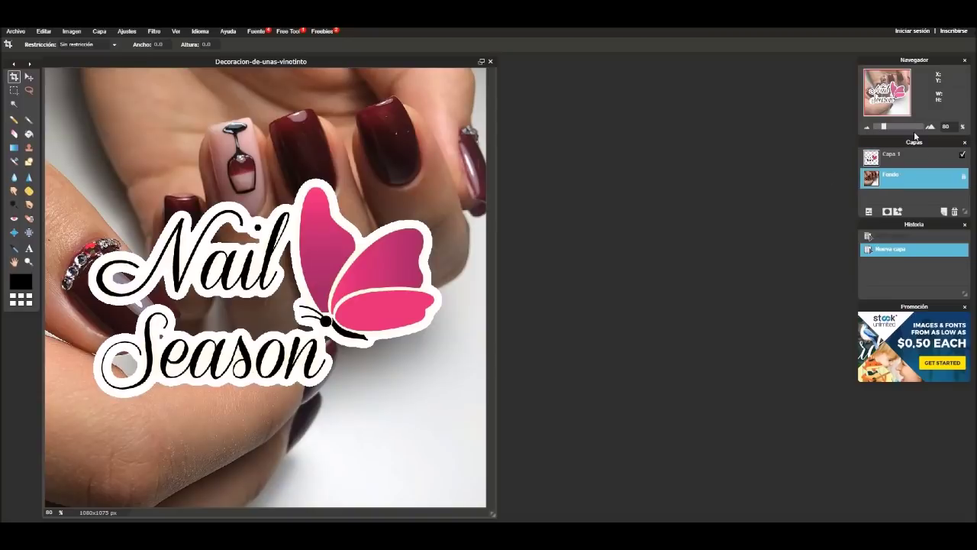
click(885, 162)
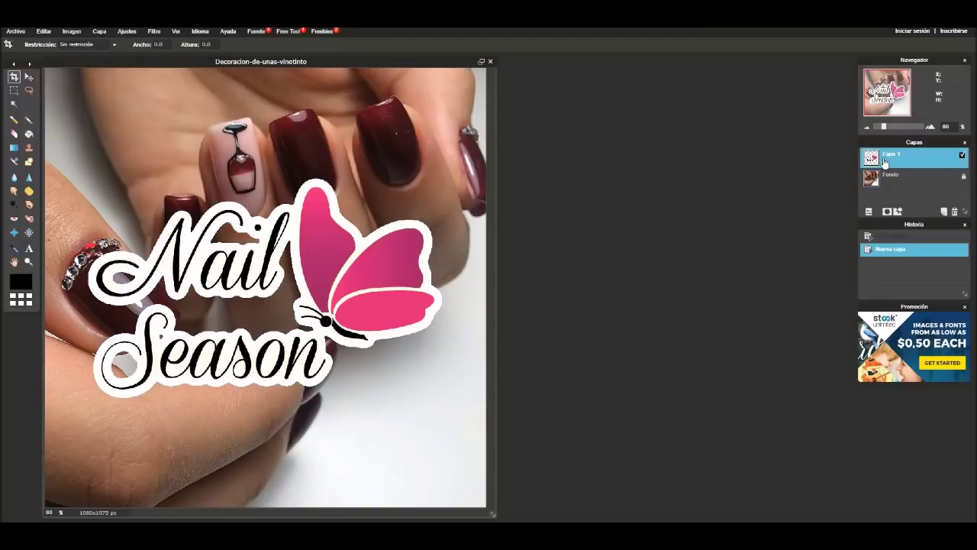
click(889, 179)
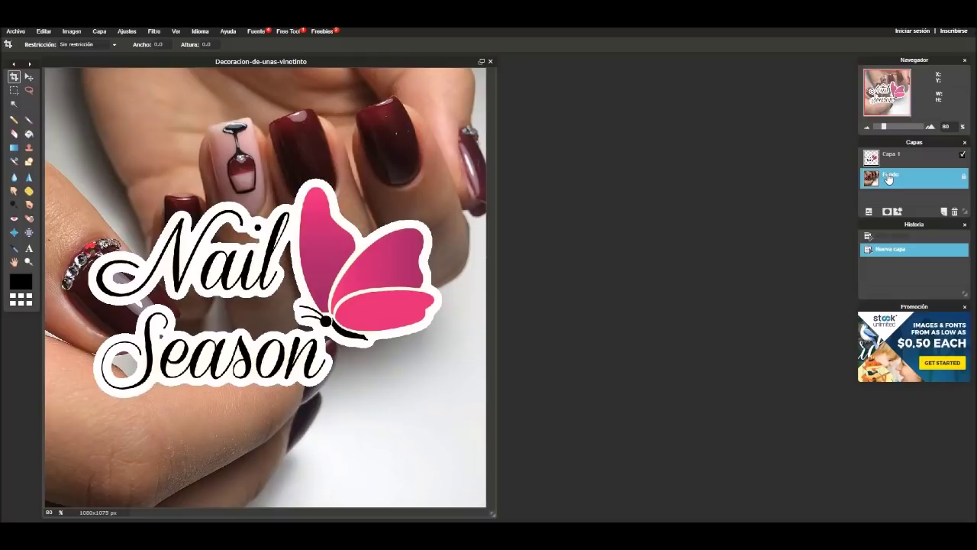
Step: Free-transform the logo layer Capa 1 to roughly half its size, place it in the photo's lower-right corner and apply the changes
click(903, 163)
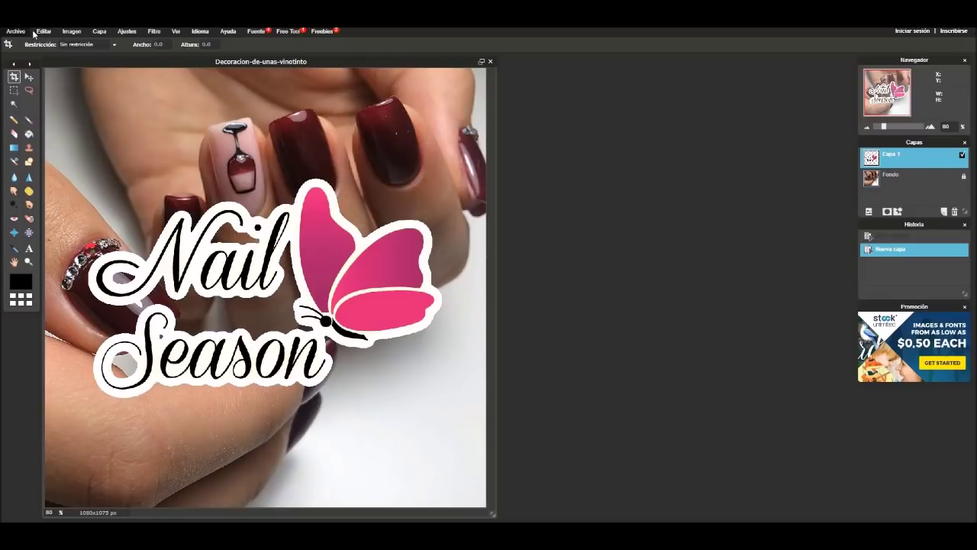
click(44, 32)
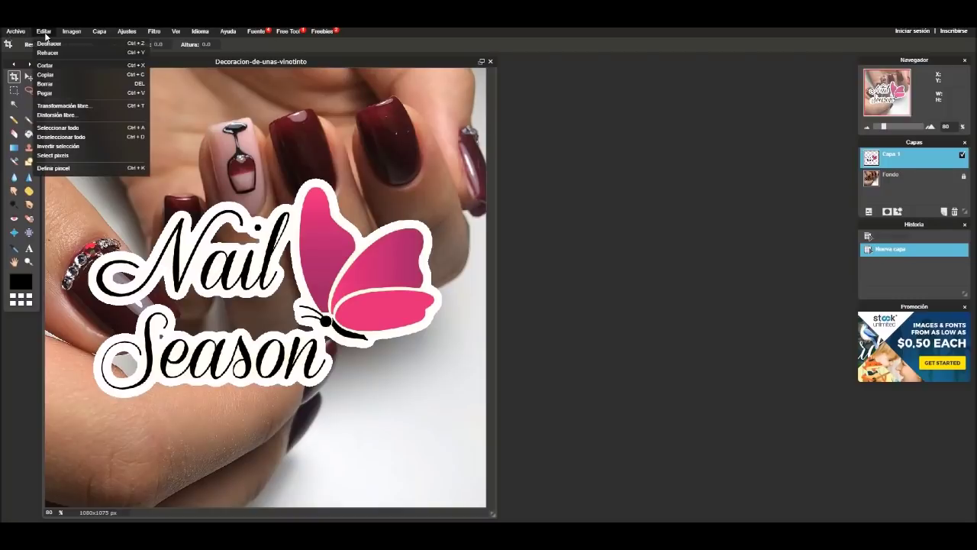
click(77, 107)
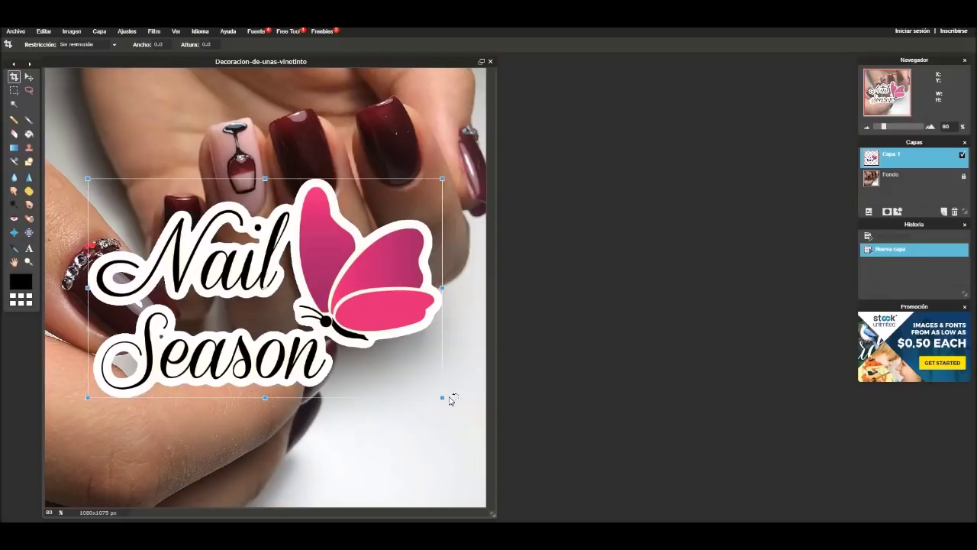
drag(440, 395, 373, 362)
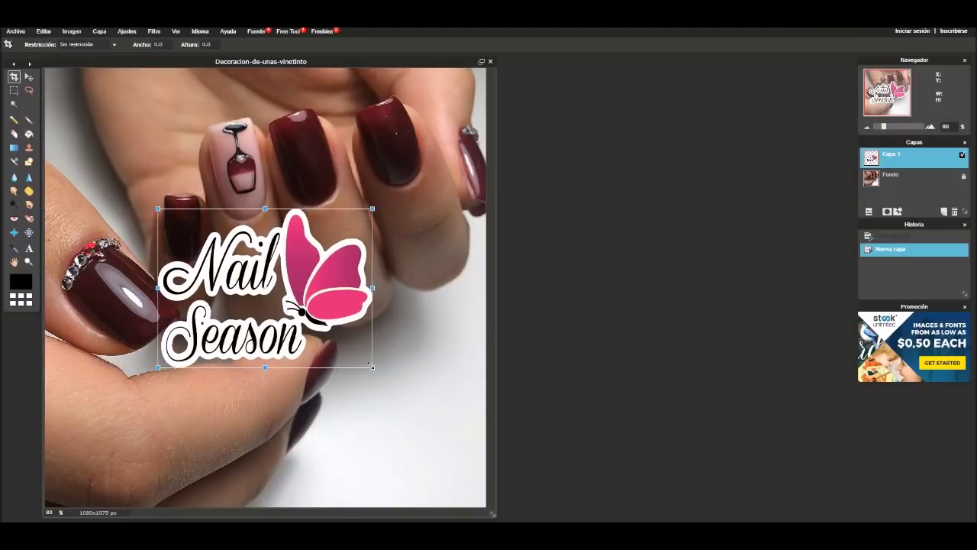
drag(302, 319, 410, 446)
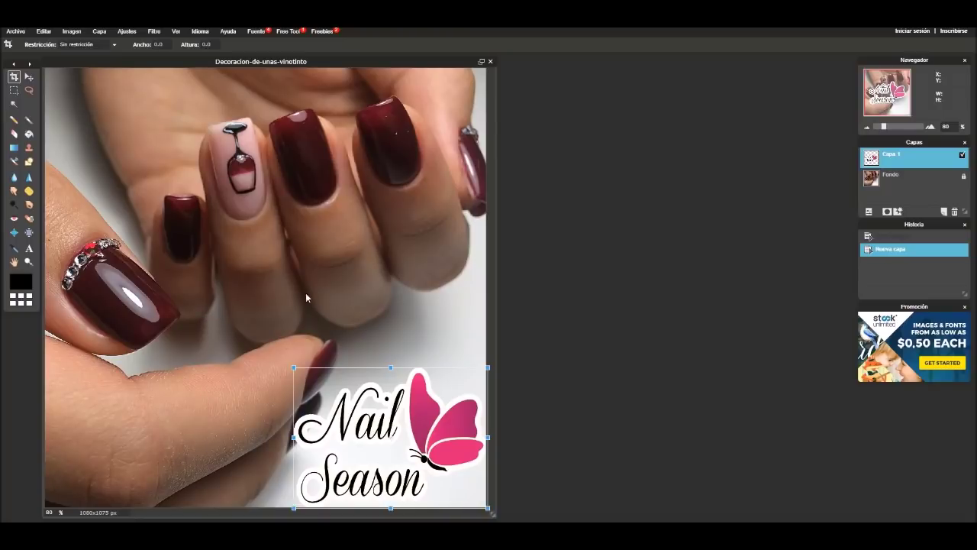
click(365, 341)
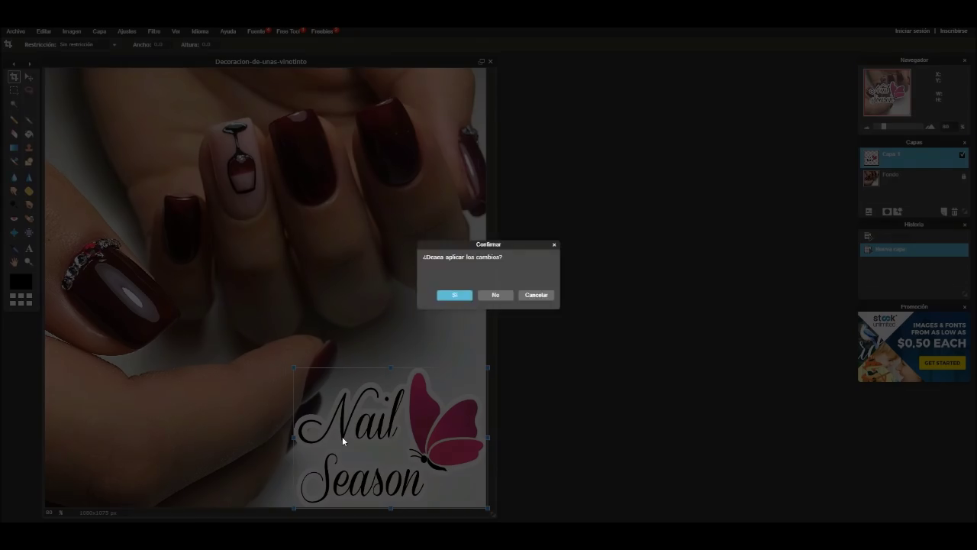
click(456, 296)
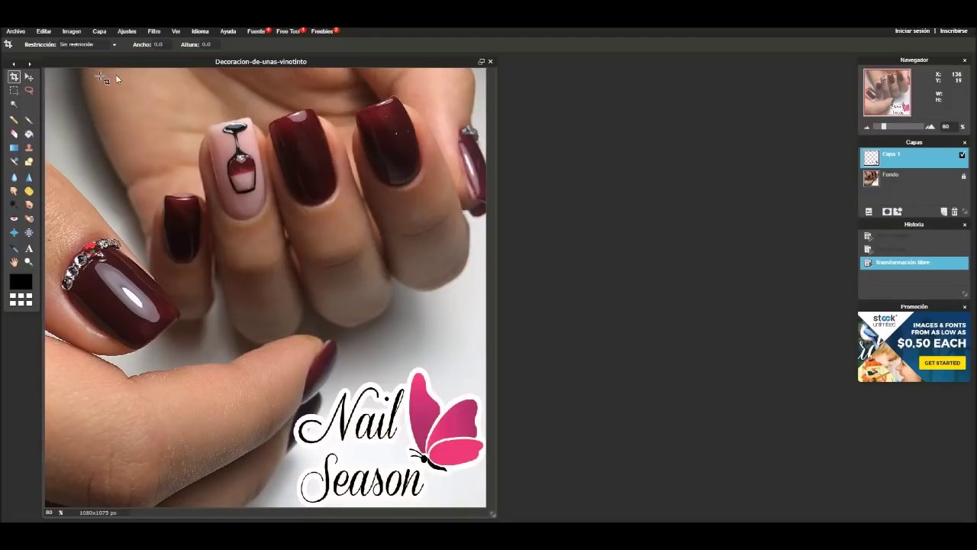
click(100, 31)
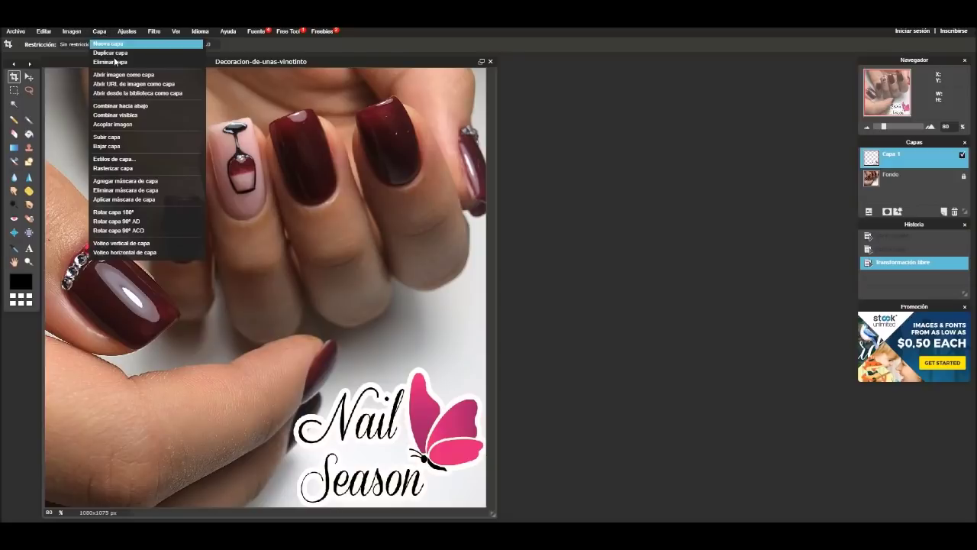
click(113, 77)
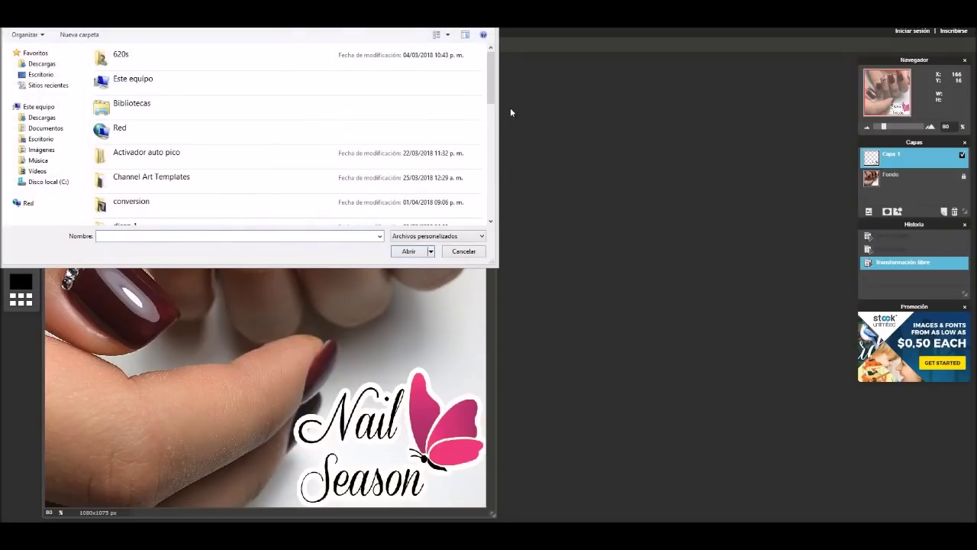
drag(494, 86, 515, 161)
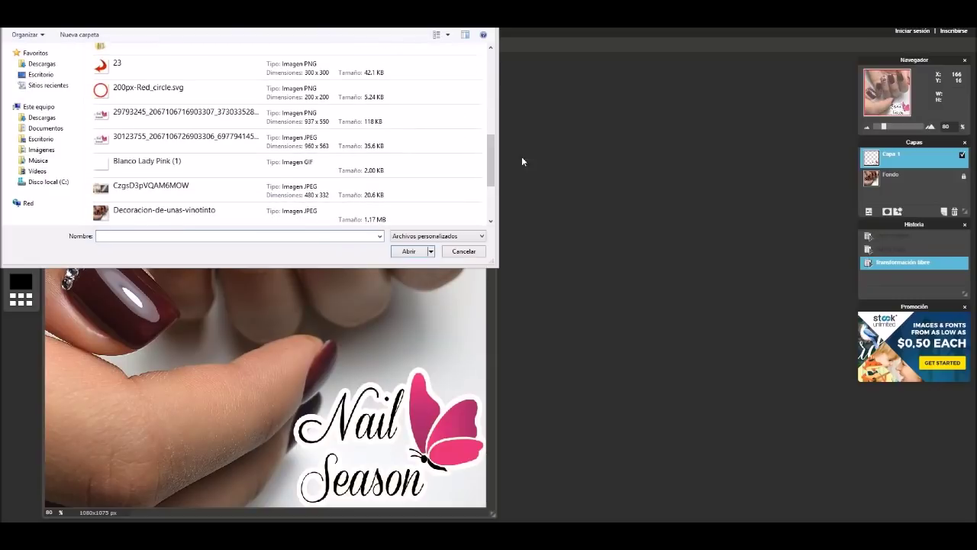
click(182, 121)
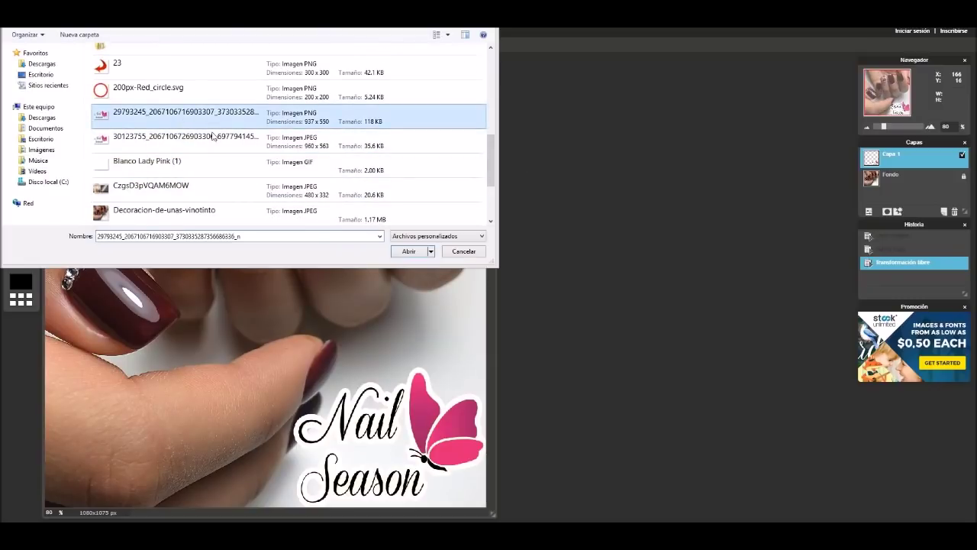
click(409, 251)
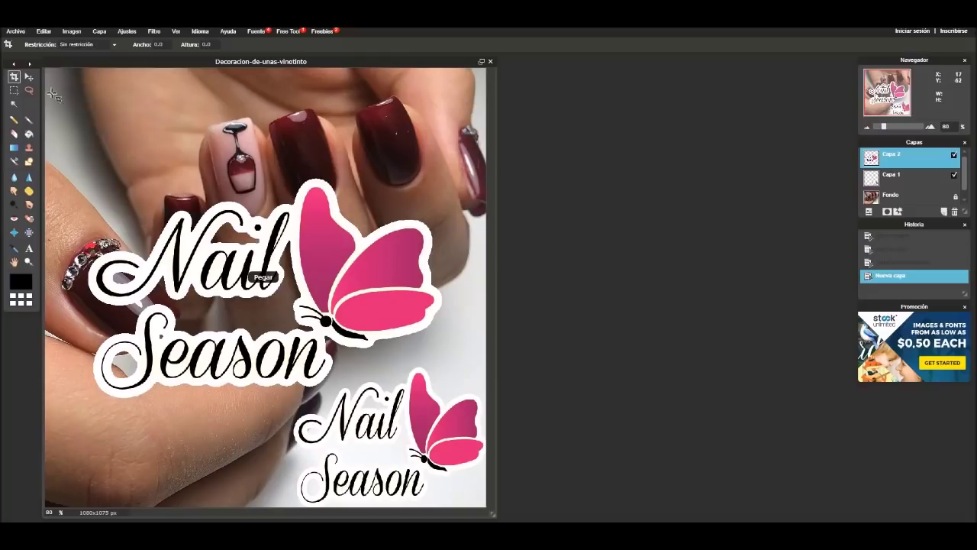
Step: Free-transform the Capa 2 logo to about 40 percent of its size, place it in the photo's upper-left corner and apply the changes
click(43, 31)
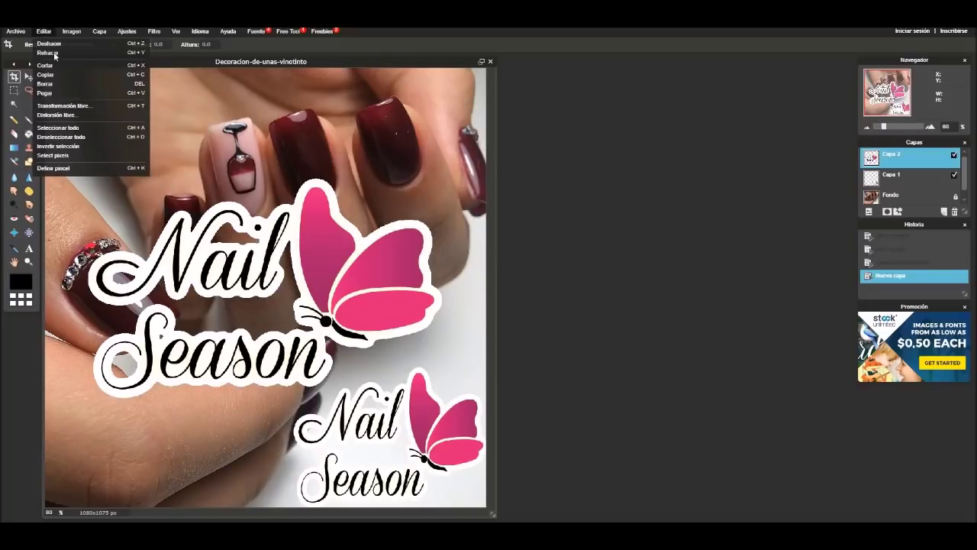
click(73, 105)
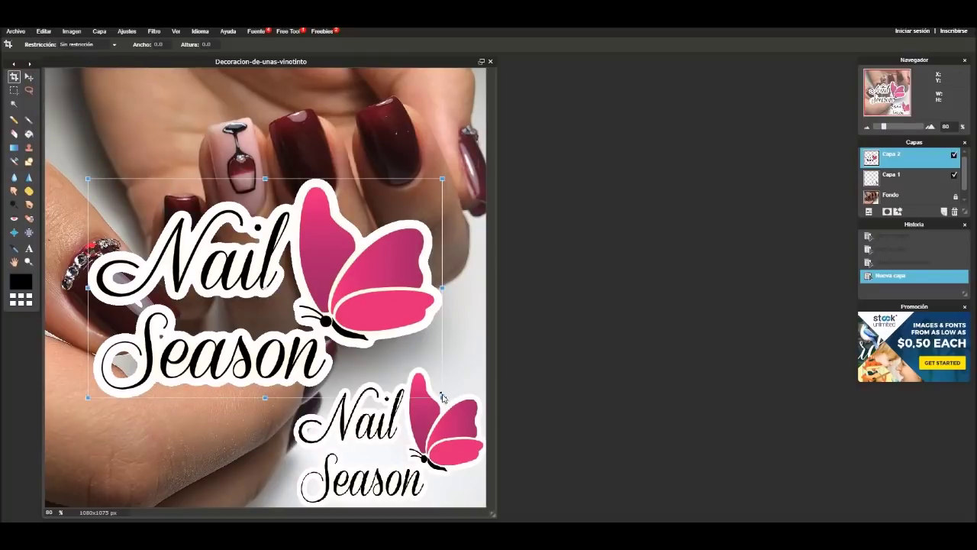
drag(441, 398, 336, 341)
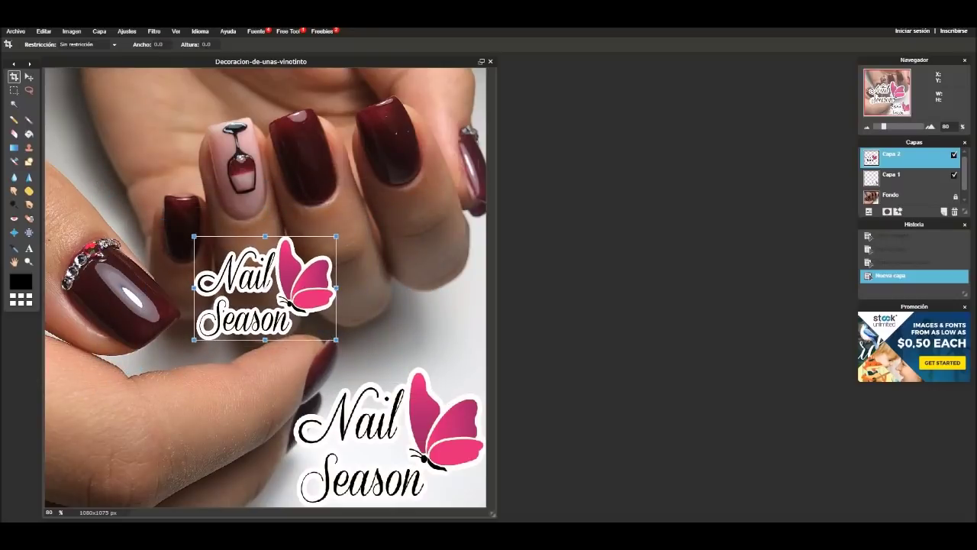
drag(248, 299, 96, 124)
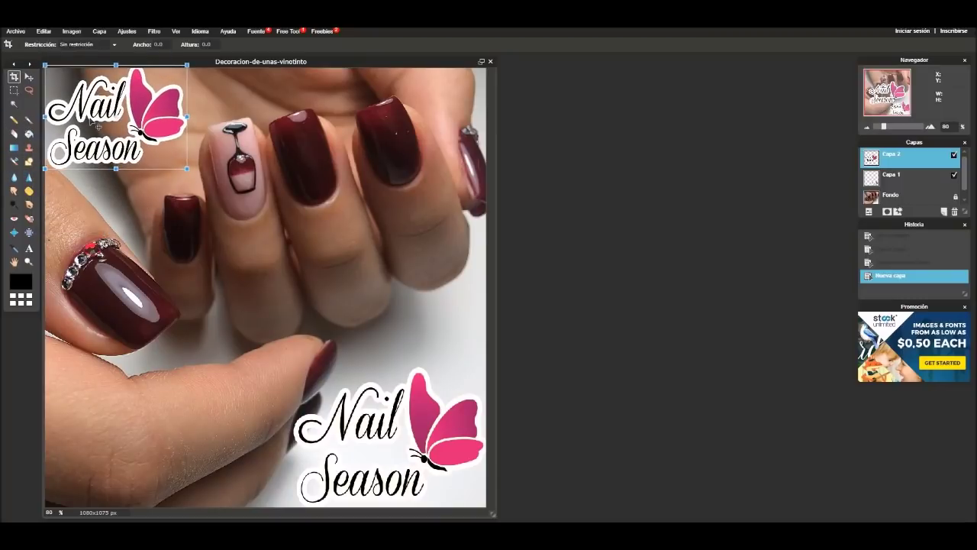
click(279, 218)
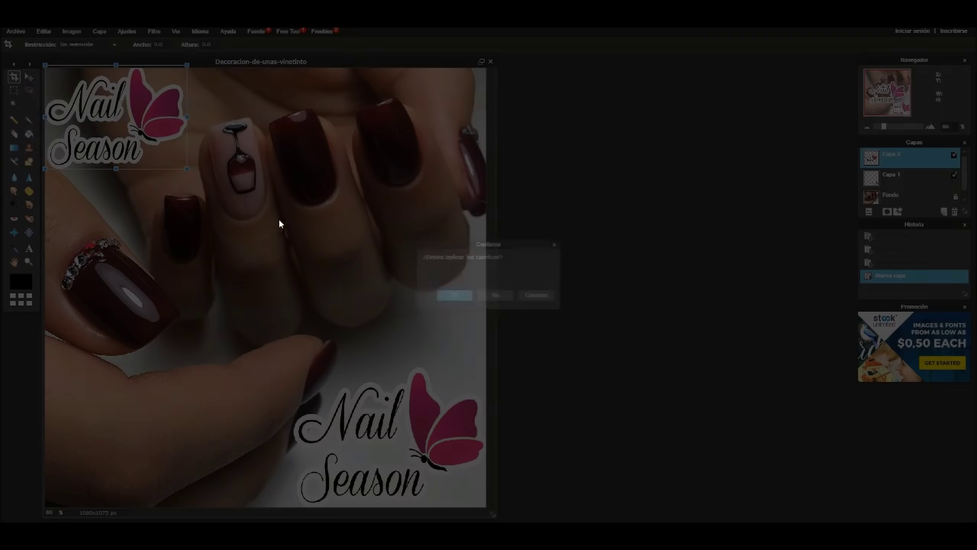
click(462, 295)
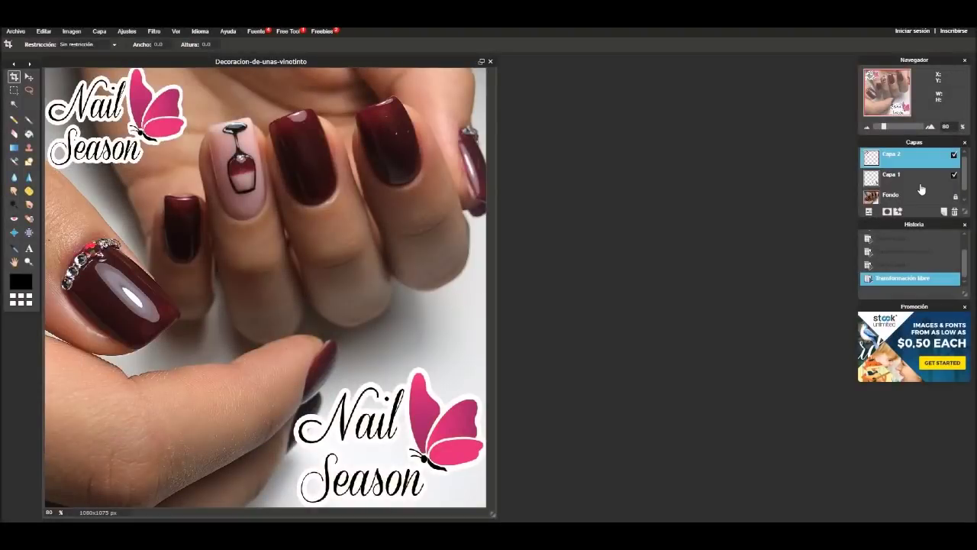
Step: Delete the extra layer, keeping both logo layers and the Fondo background
click(896, 198)
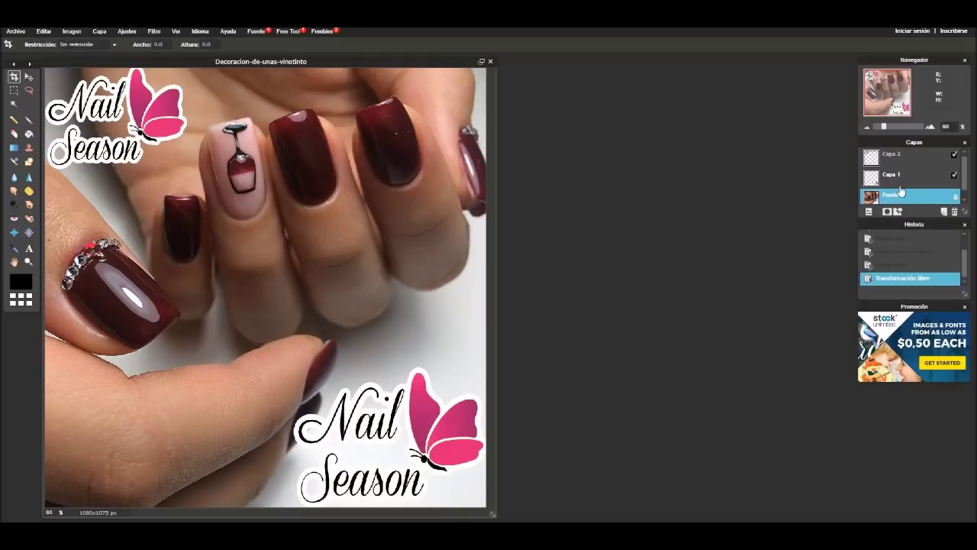
click(901, 183)
key(Delete)
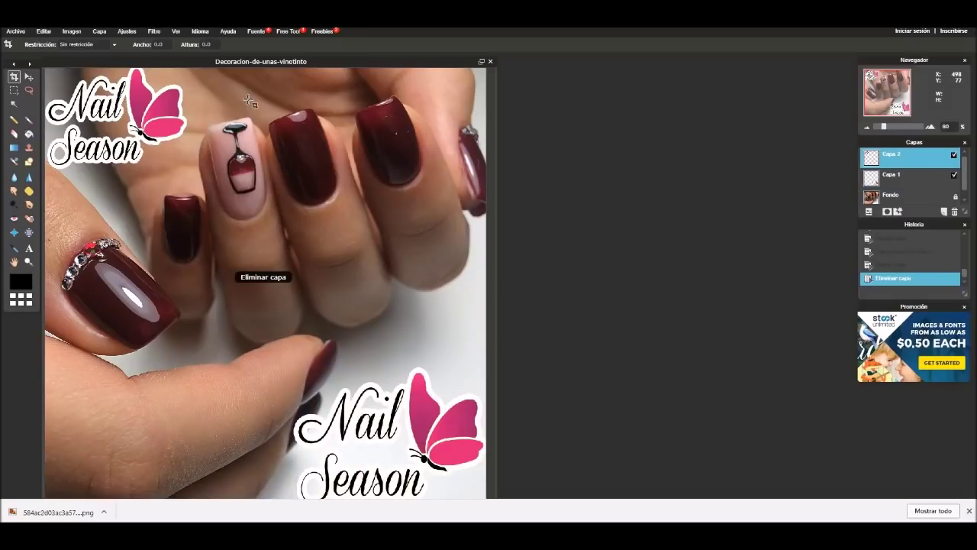
Step: Open the Facebook icon PNG 584ac2d03ac3a570f94a666d as a new layer over the nail photo
click(99, 31)
click(126, 74)
drag(492, 85, 529, 164)
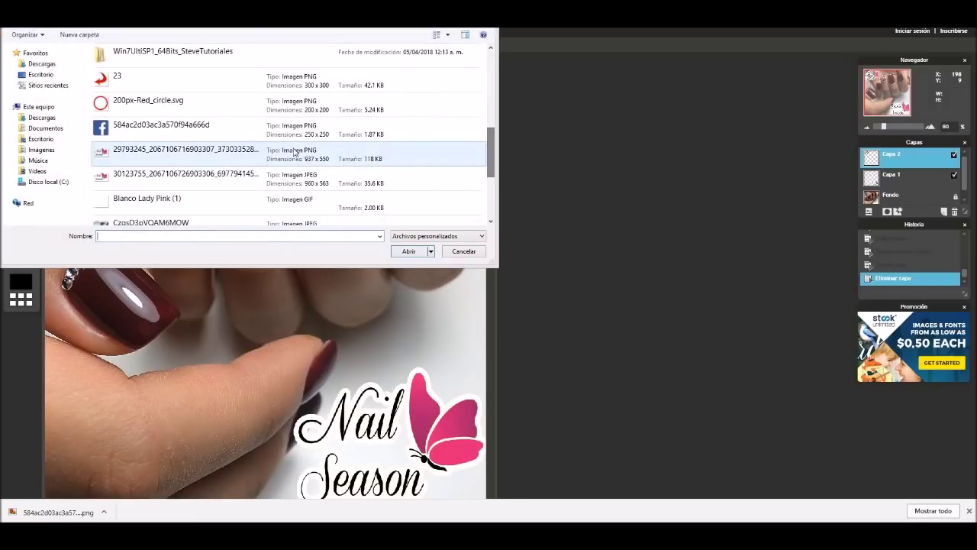
click(191, 128)
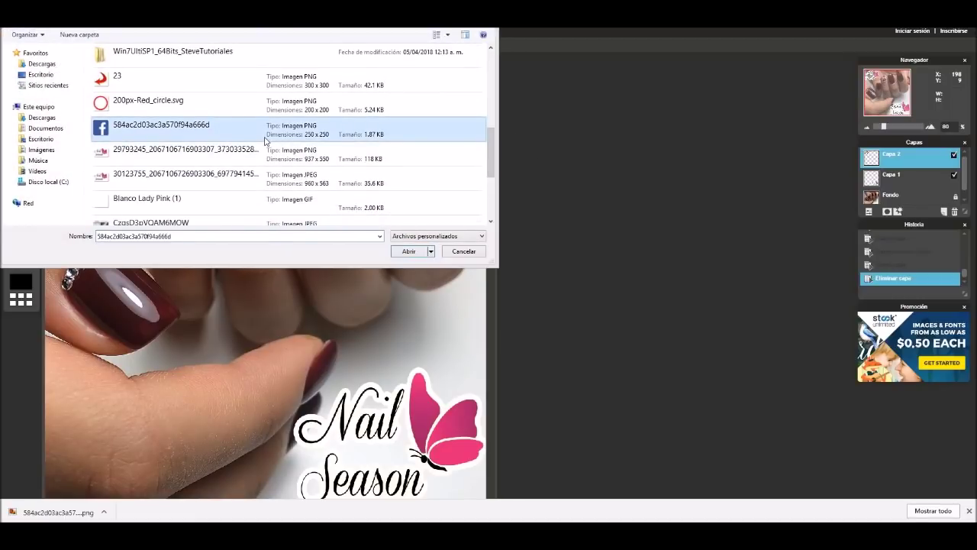
click(407, 252)
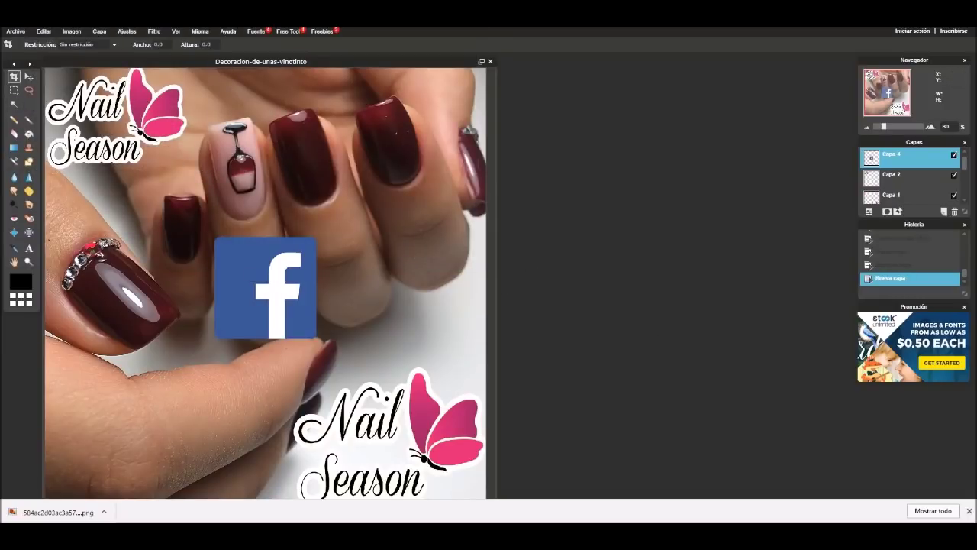
Step: Free-transform the Facebook icon to about 60 percent of its size, place it near the photo's upper-right corner and apply the changes
click(44, 32)
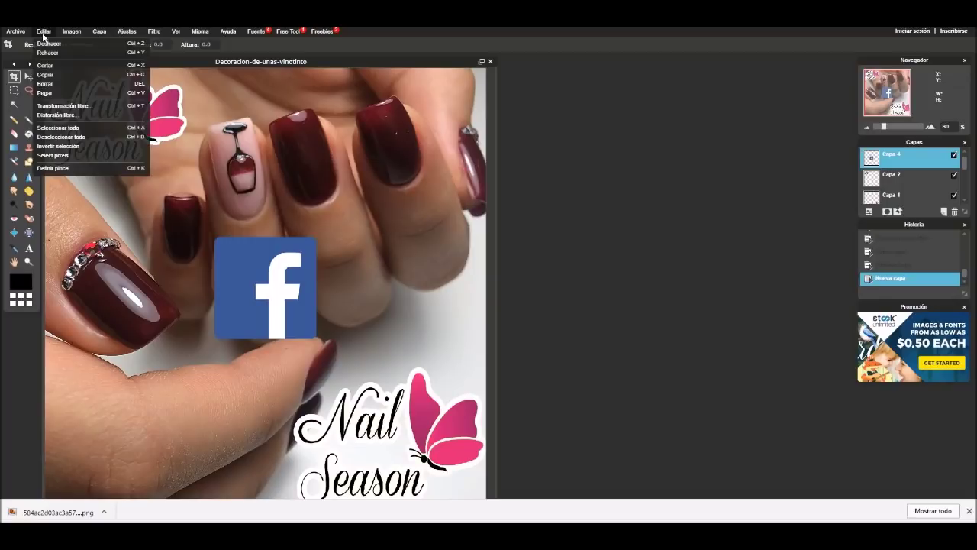
click(105, 105)
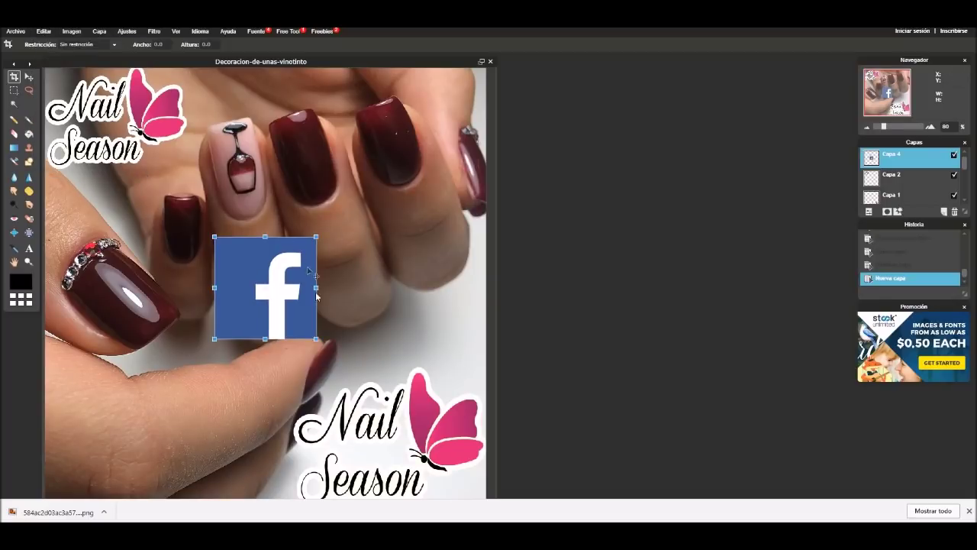
drag(316, 339, 296, 318)
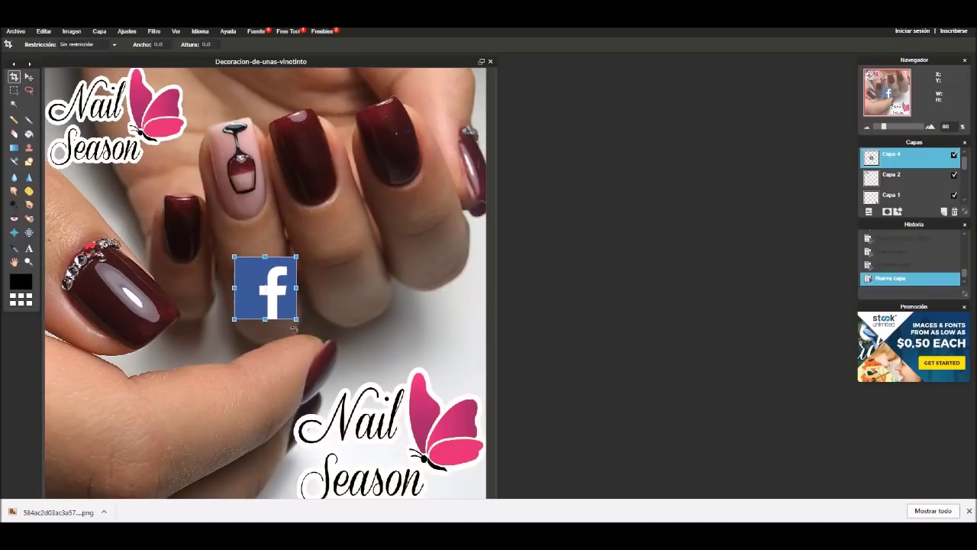
drag(261, 304, 291, 267)
key(Delete)
drag(526, 34, 420, 120)
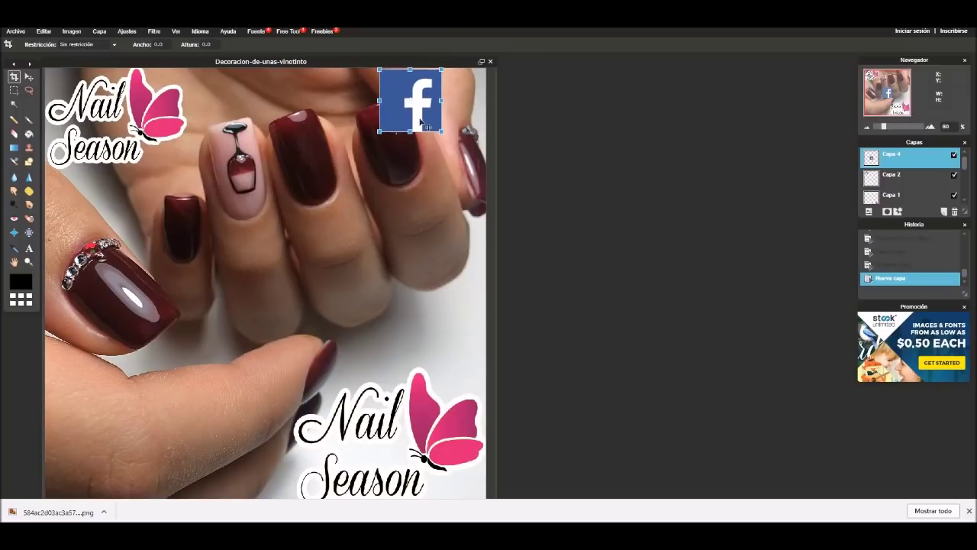
click(476, 196)
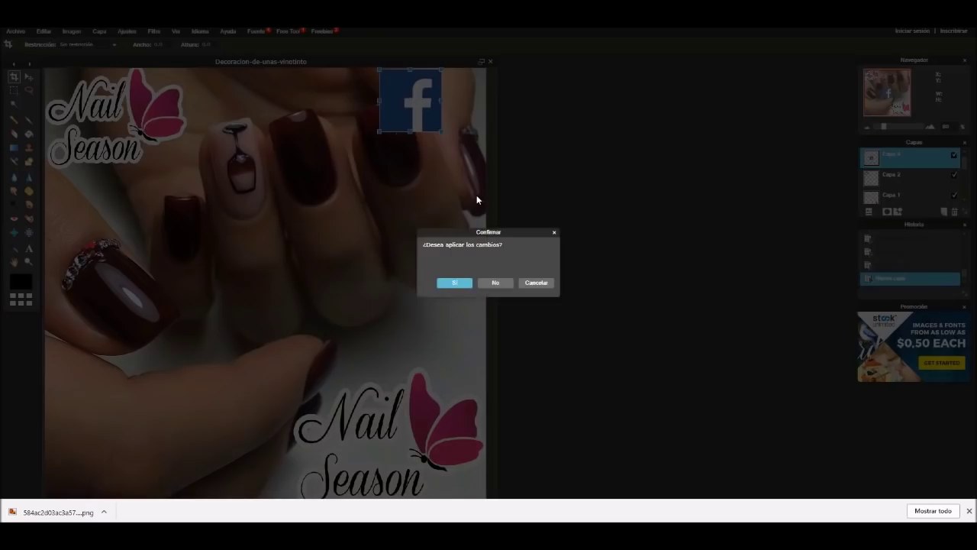
click(455, 282)
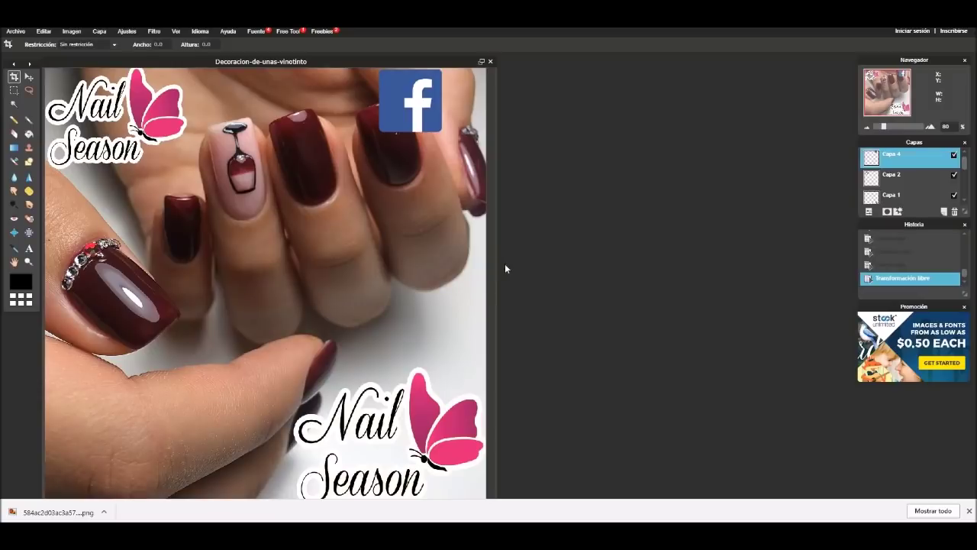
Step: Add the text SESIONES PROFESIONALES on two lines and position it just below the Facebook icon
click(29, 248)
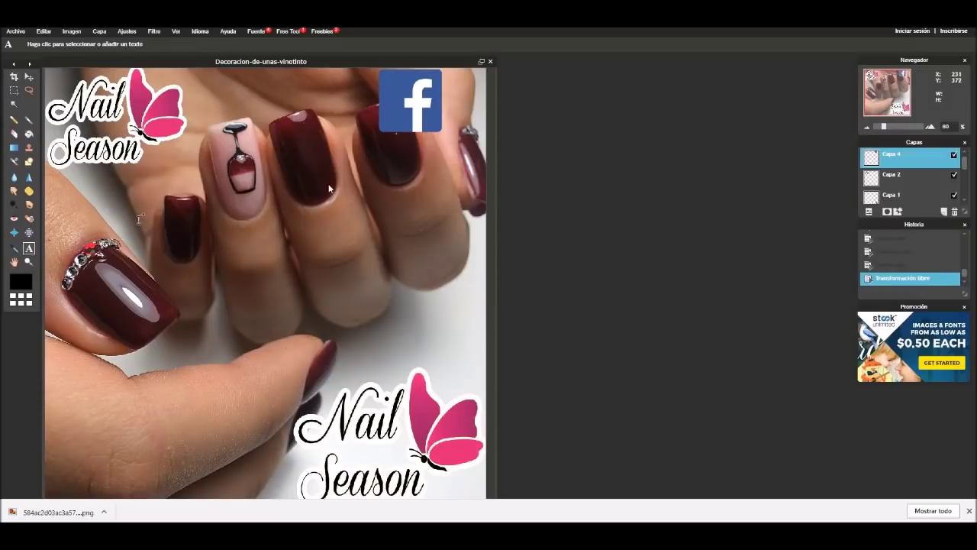
click(374, 135)
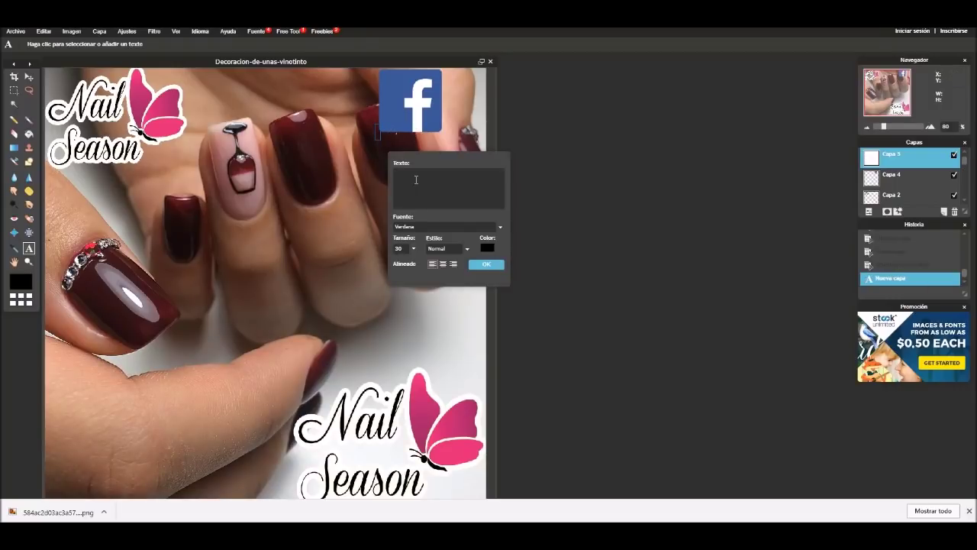
text(5)
text(ESIONES P)
text(ROFESIONALES)
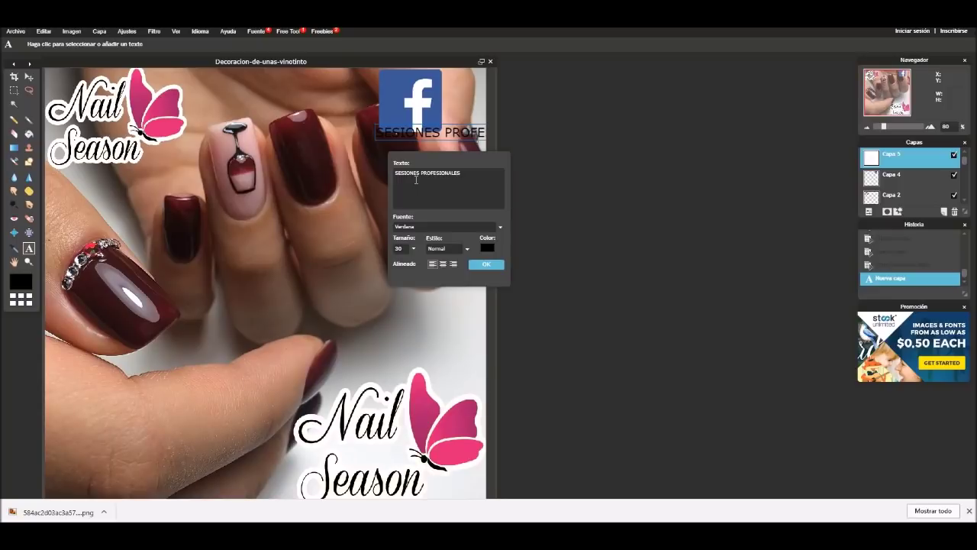
key(Return)
drag(429, 149, 416, 155)
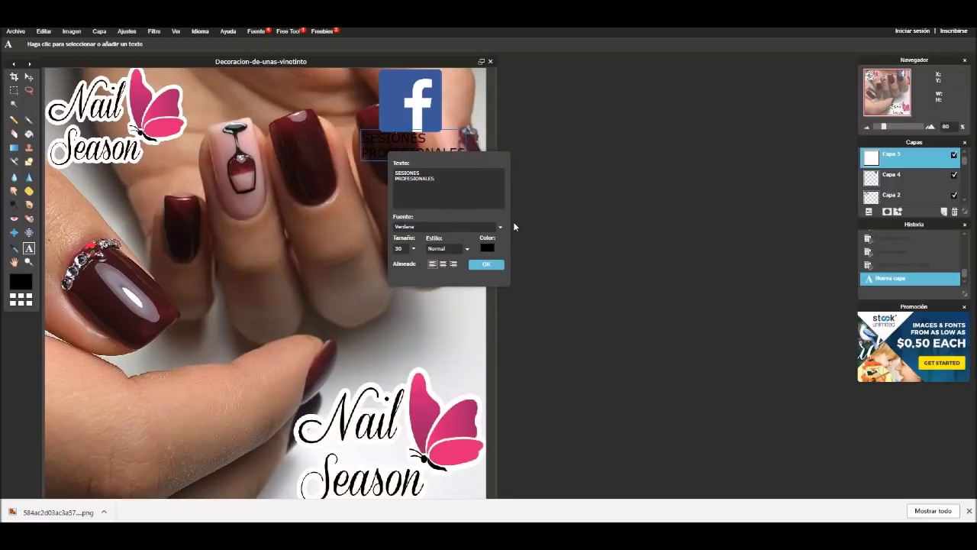
Step: Set the SESIONES PROFESIONALES text to the near-white color fffafa and size 35
click(487, 248)
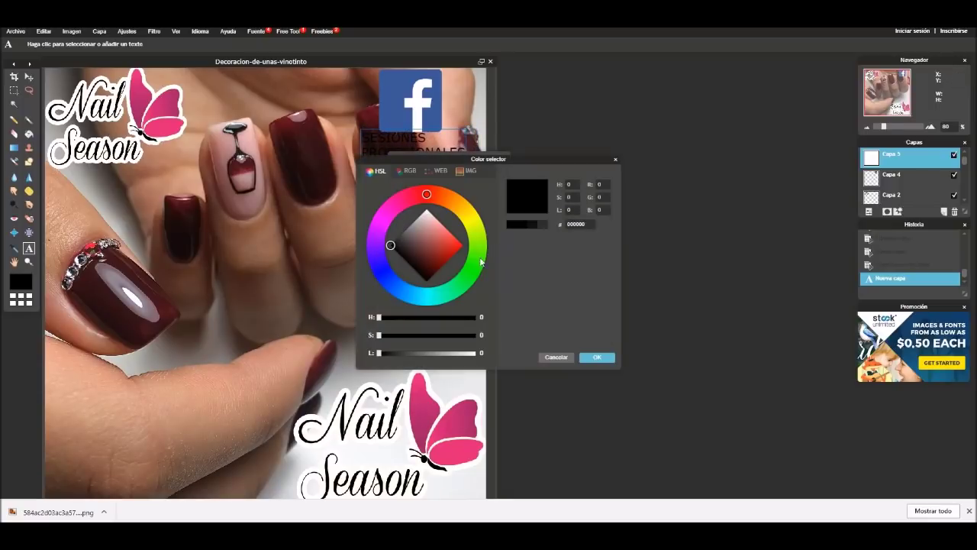
click(428, 211)
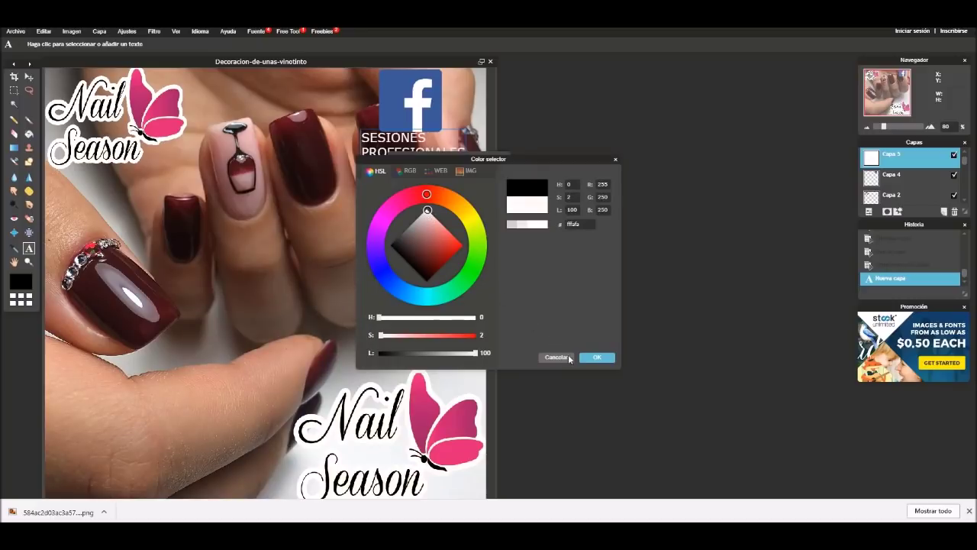
click(596, 357)
click(413, 248)
drag(368, 261, 366, 263)
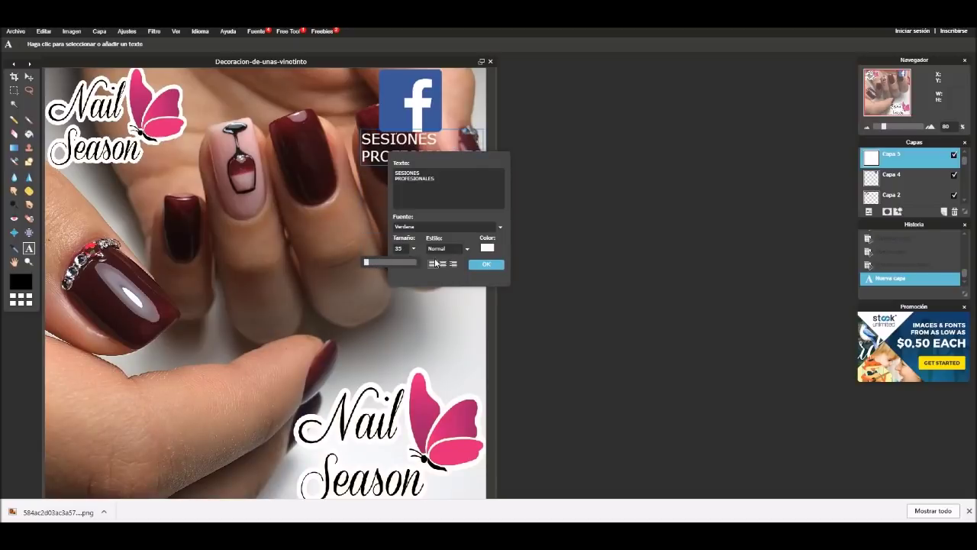
Step: Make the text bold (Negrita) and center-aligned, and shift it left so it is centered under the Facebook icon
click(465, 247)
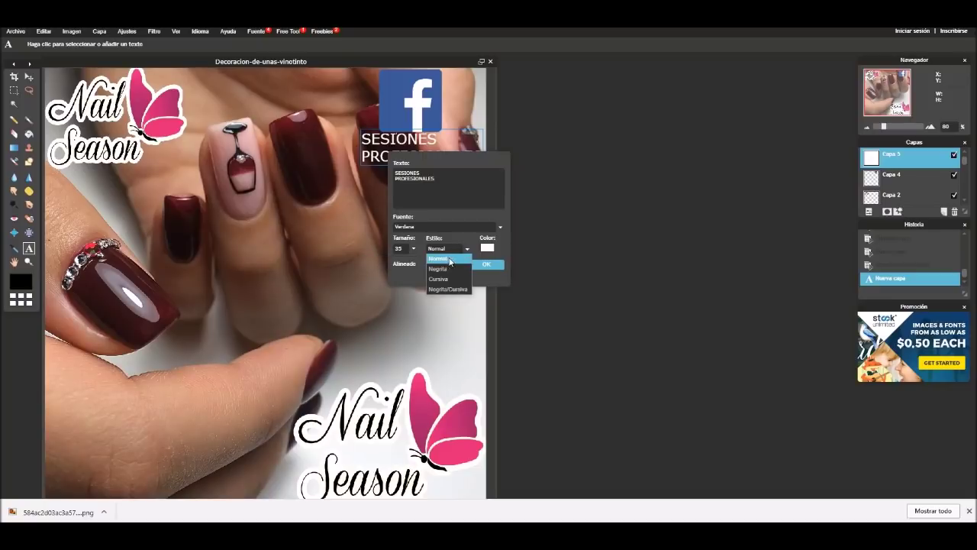
click(441, 266)
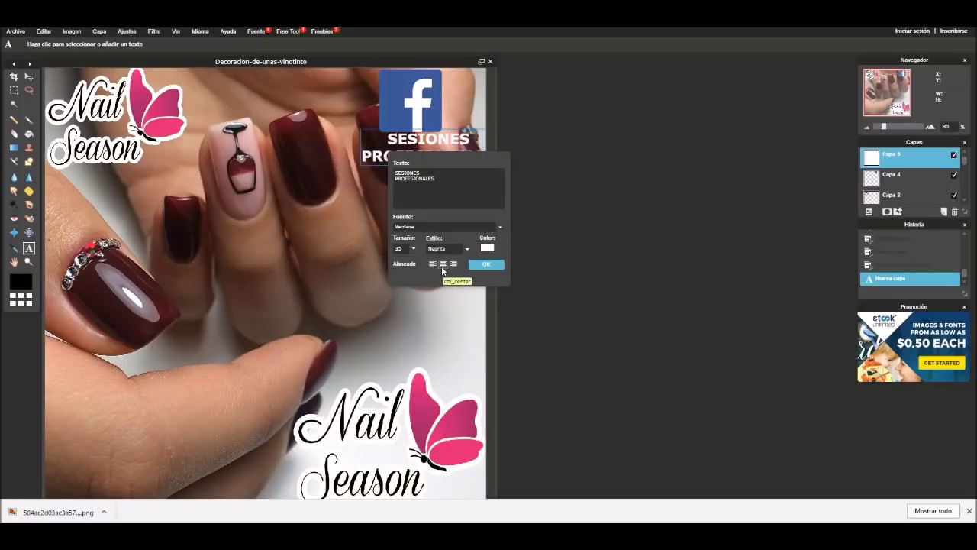
drag(453, 144, 439, 145)
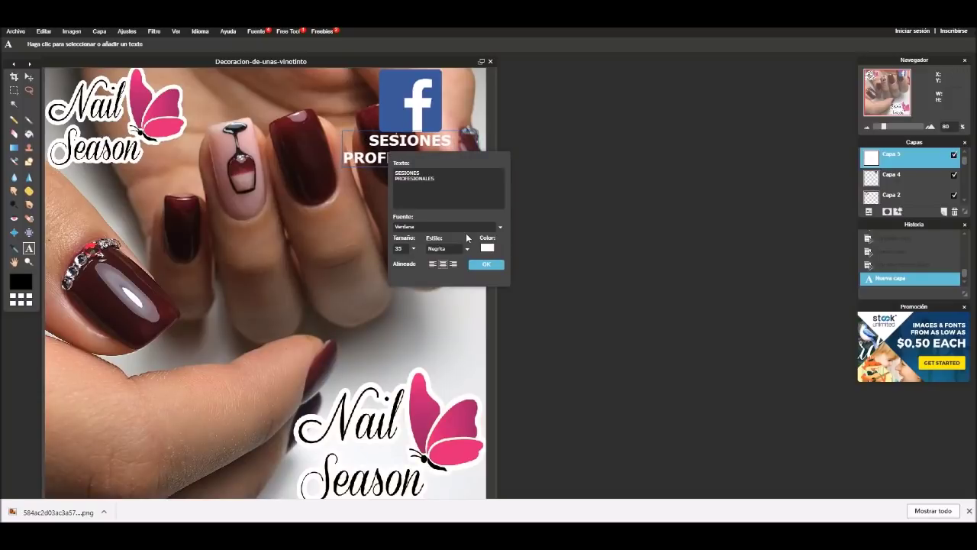
Step: Change the text's font to Tahoma and confirm the text layer
click(499, 227)
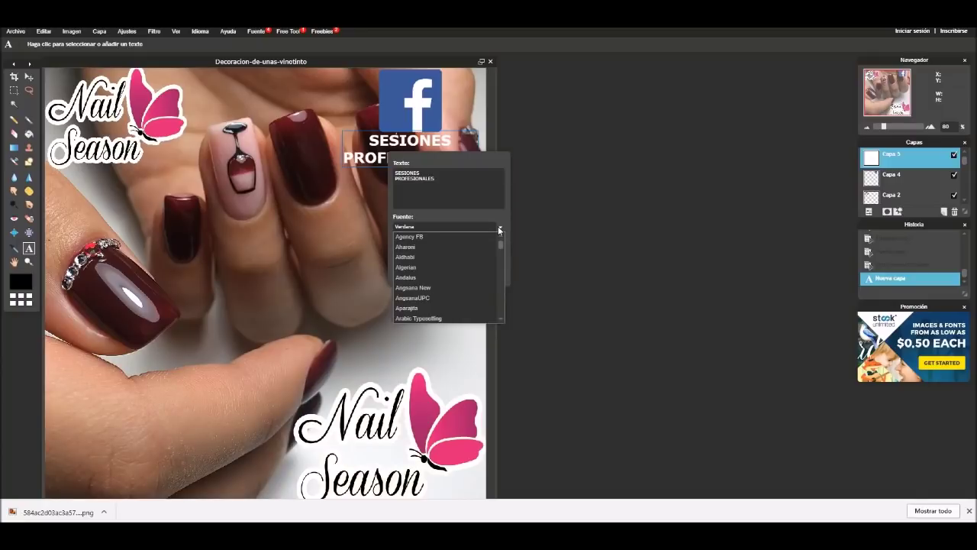
key(Down)
key(Up)
key(Up)
key(Up)
key(Up)
key(Up)
key(Up)
key(Up)
key(Up)
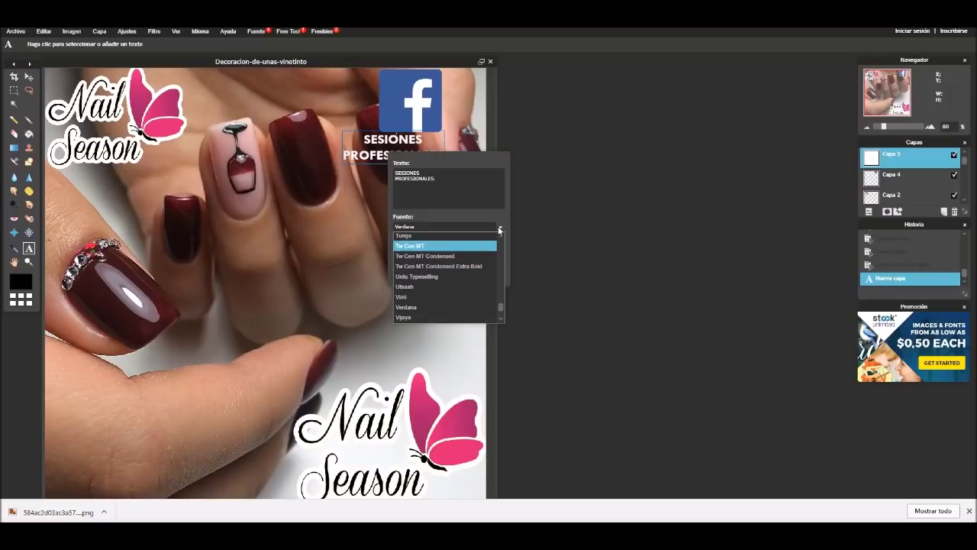
key(Up)
key(Up)
key(Up)
key(Up)
key(Up)
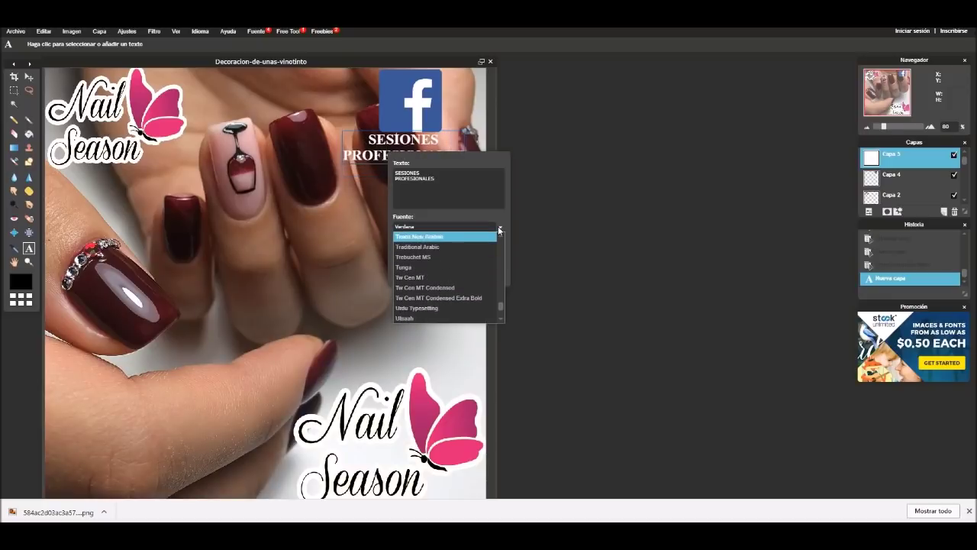
key(Up)
key(Up)
key(Down)
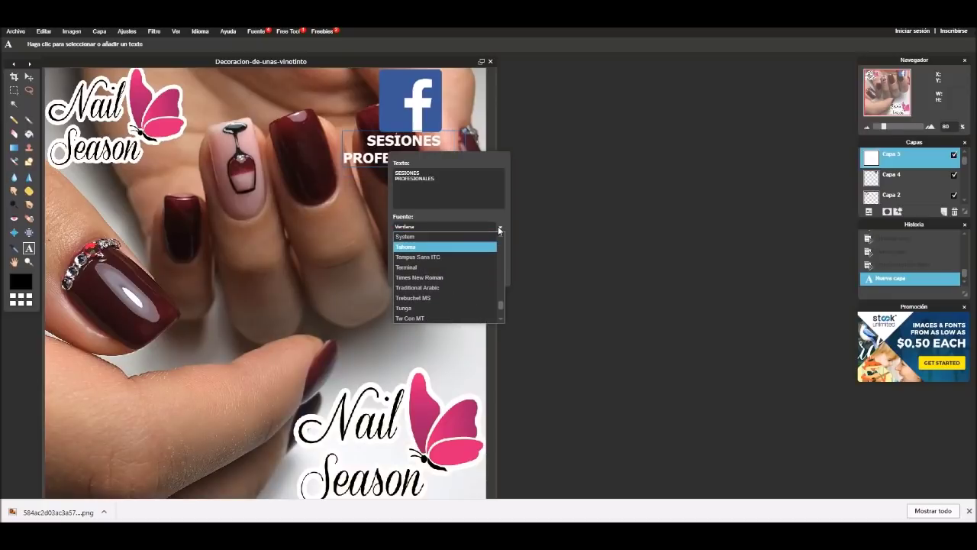
key(Return)
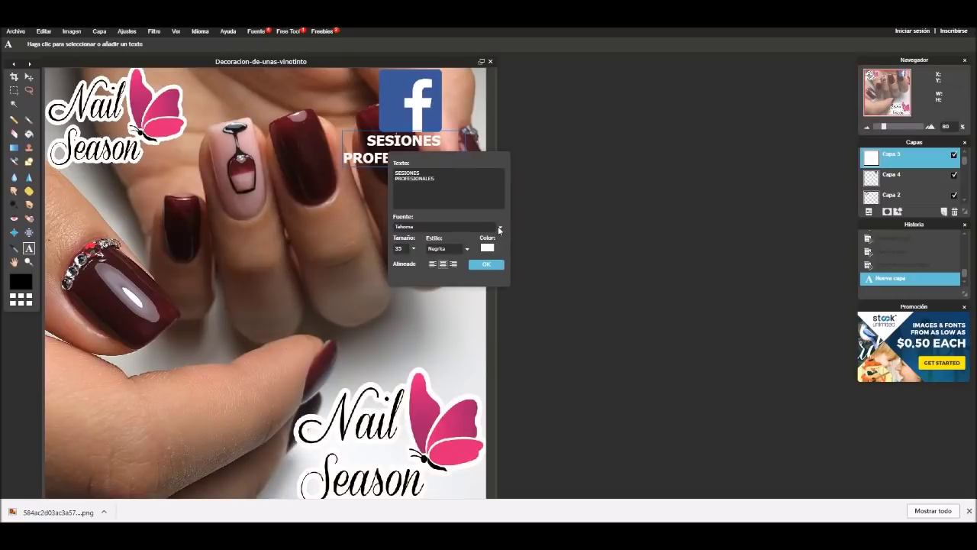
click(486, 265)
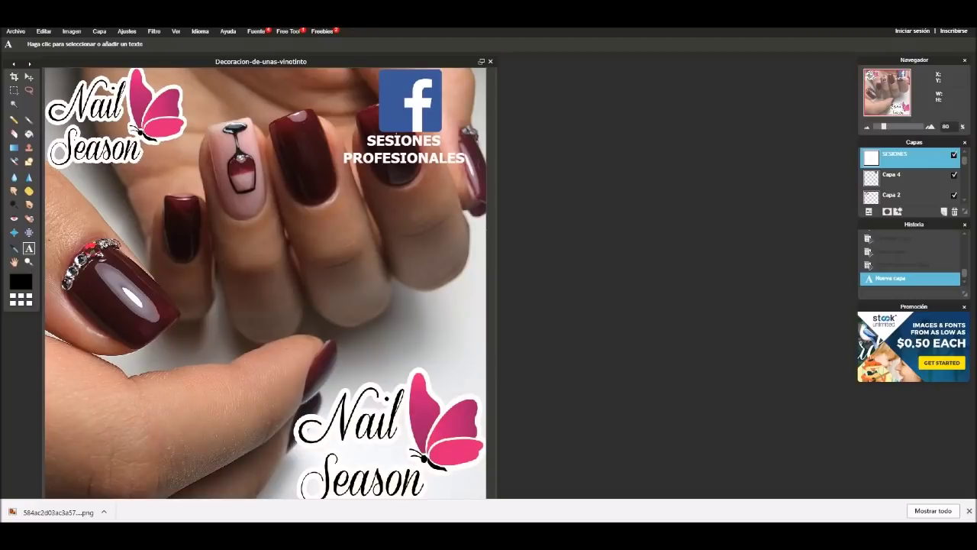
Step: Dismiss the browser's download bar and start saving the branded photo as a JPEG with quality 100
click(968, 510)
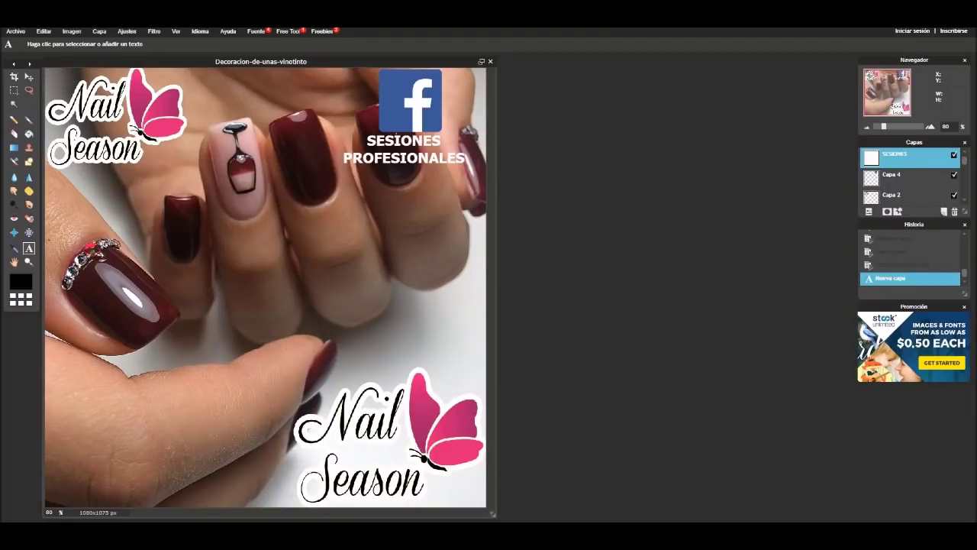
click(22, 32)
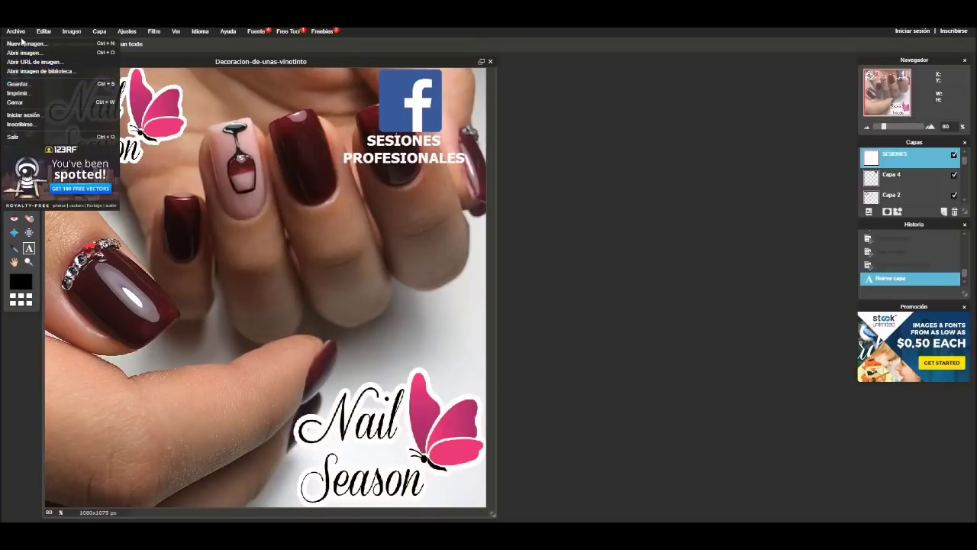
click(31, 84)
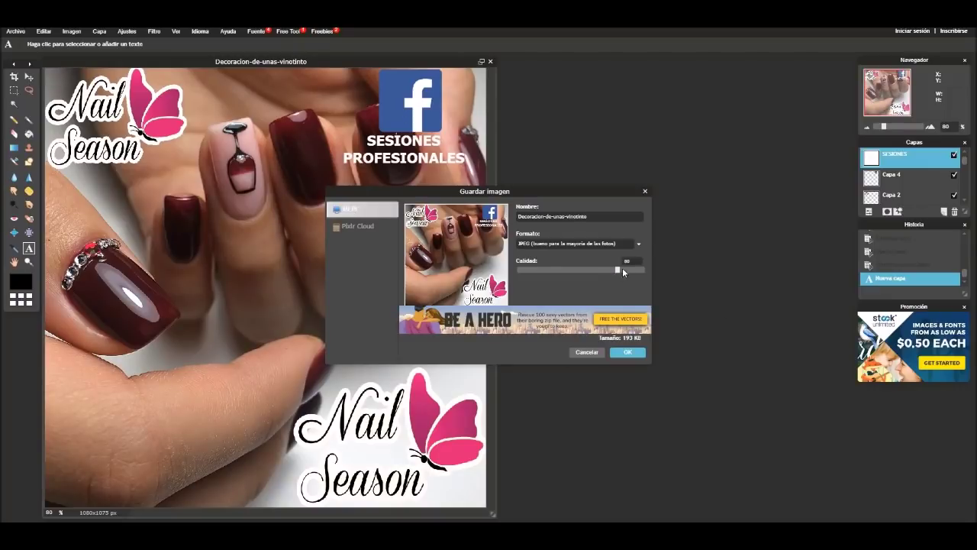
drag(647, 264, 658, 262)
click(639, 244)
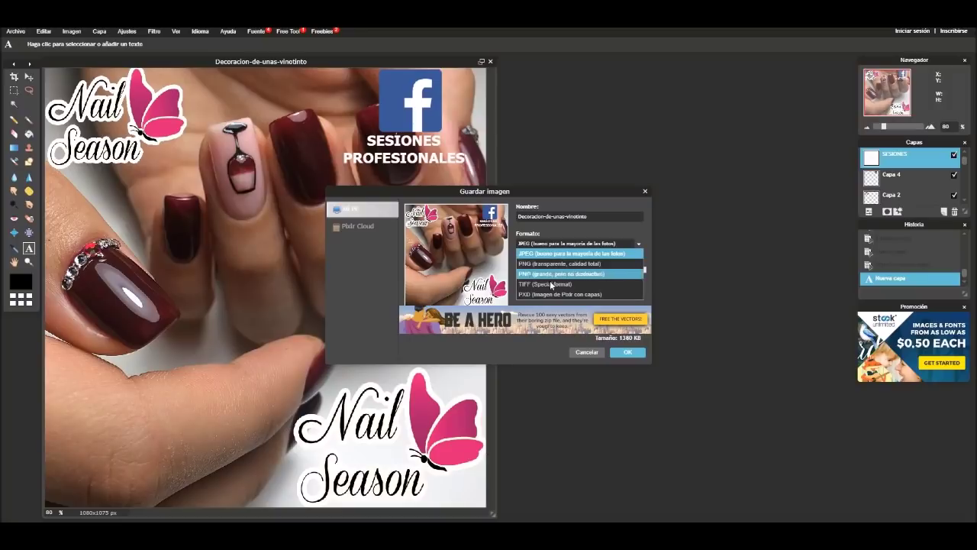
click(573, 255)
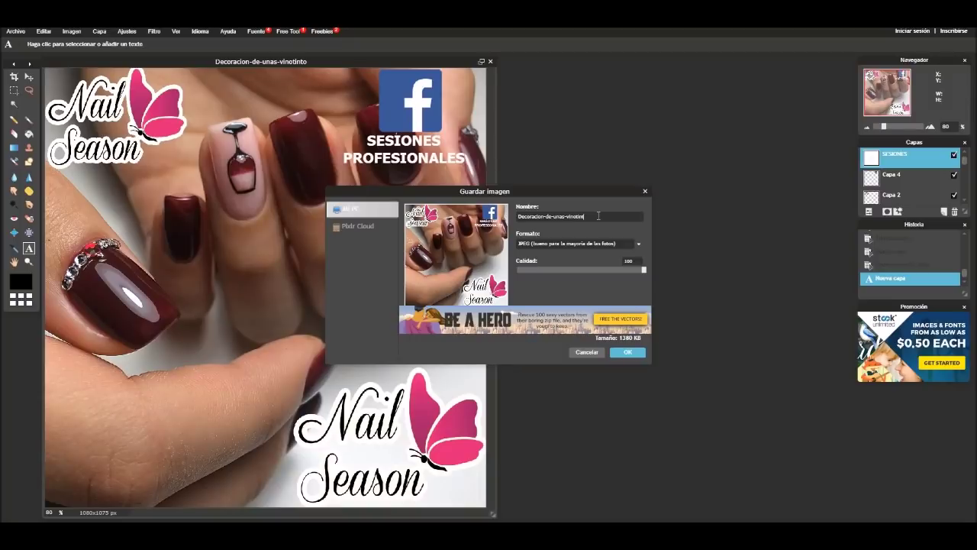
Step: Name the image LOGOTIPO and save the JPEG file to the desktop
key(BackSpace)
key(BackSpace)
key(BackSpace)
key(BackSpace)
key(BackSpace)
key(BackSpace)
key(BackSpace)
key(BackSpace)
key(BackSpace)
key(BackSpace)
key(BackSpace)
key(BackSpace)
key(BackSpace)
key(BackSpace)
click(639, 355)
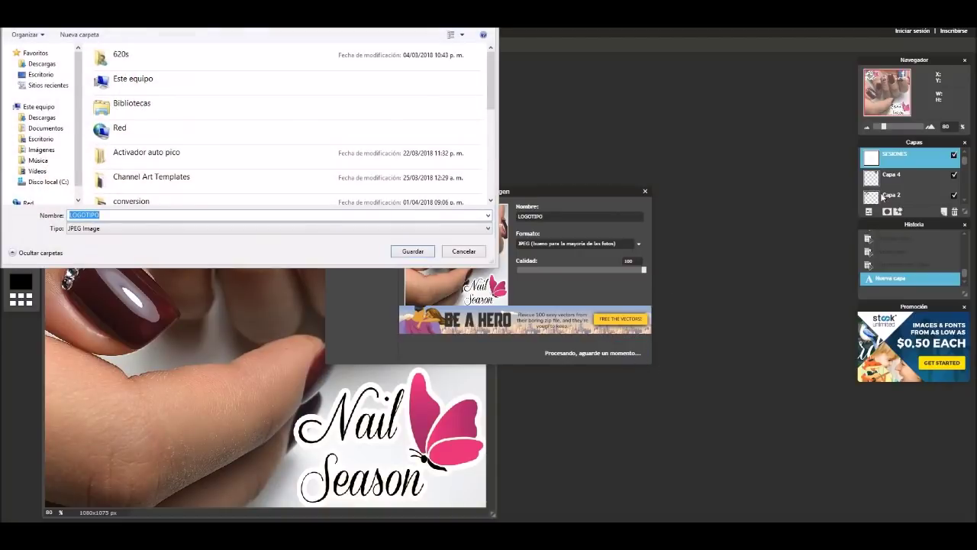
click(422, 254)
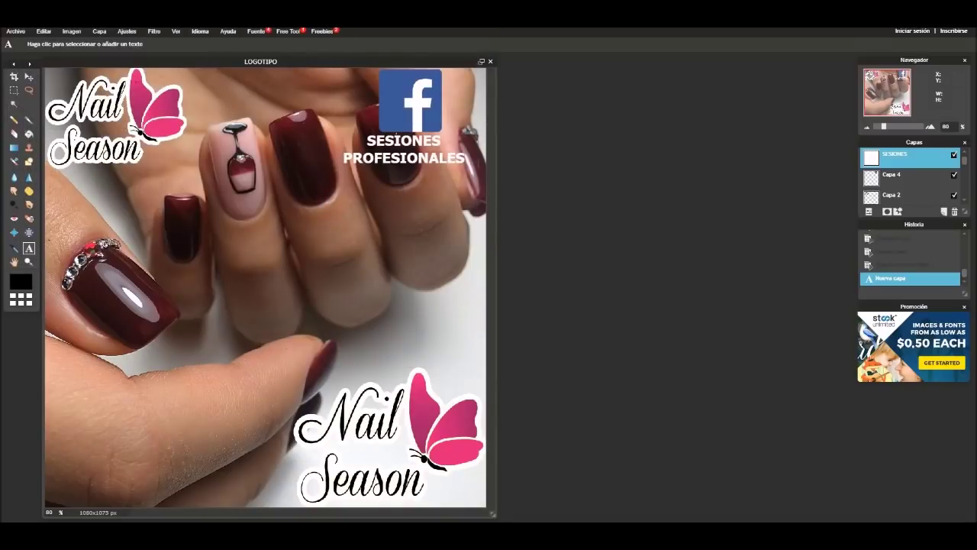
Step: Switch to the desktop, minimize the aTube Catcher window and open the saved LOGOTIPO image in the photo viewer
key(alt+Tab)
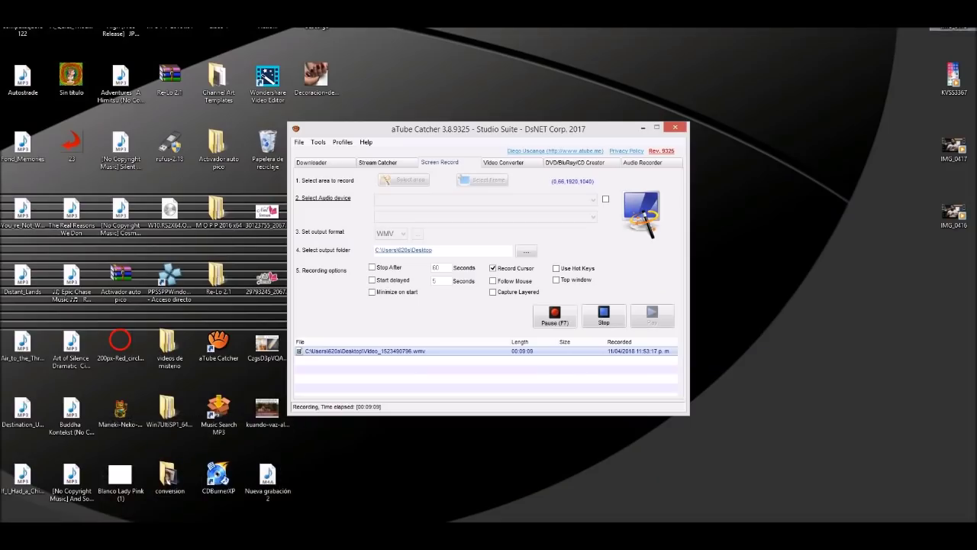
click(644, 128)
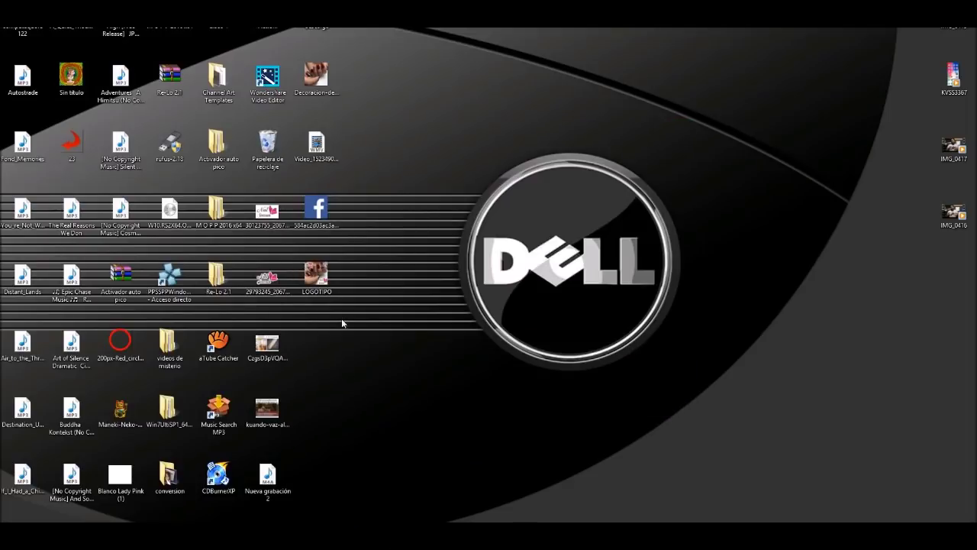
double_click(319, 282)
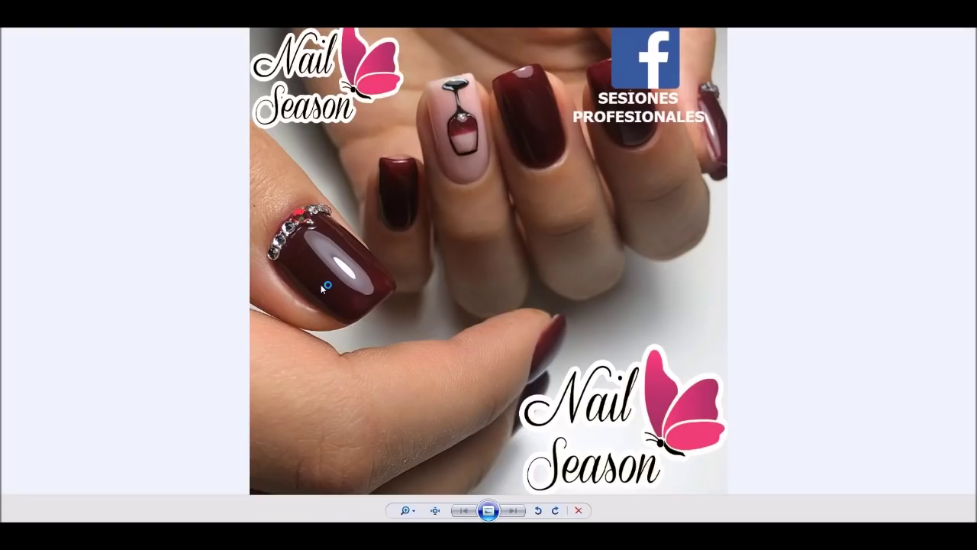